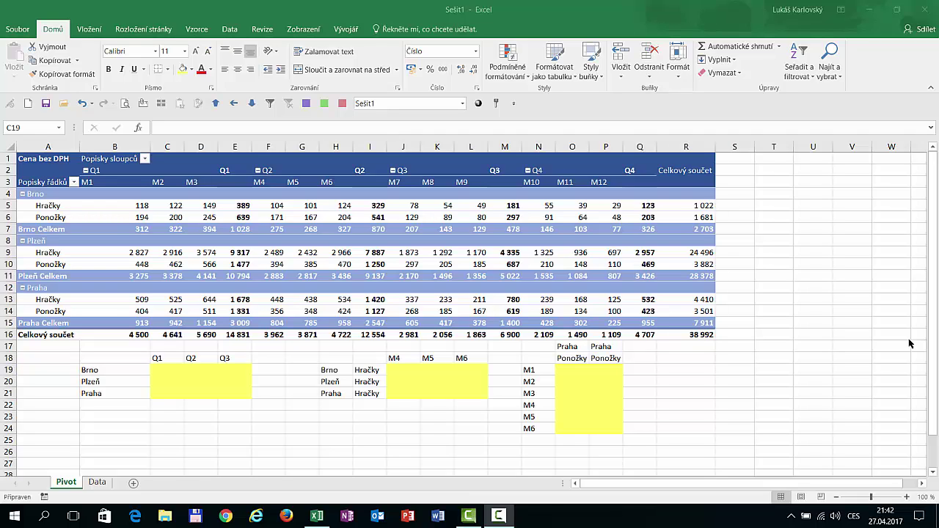
pyautogui.click(149, 370)
pyautogui.moveTo(159, 370); pyautogui.dragTo(235, 397)
pyautogui.click(176, 374)
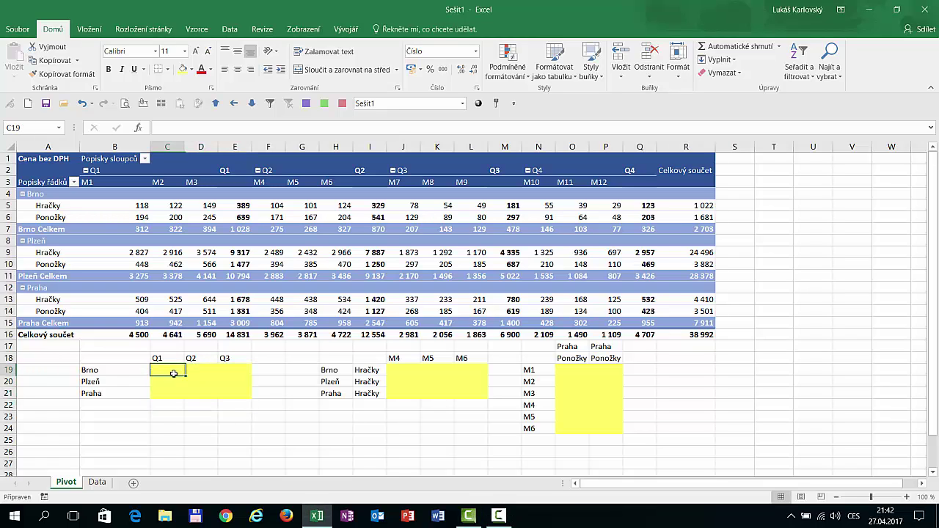
pyautogui.click(219, 228)
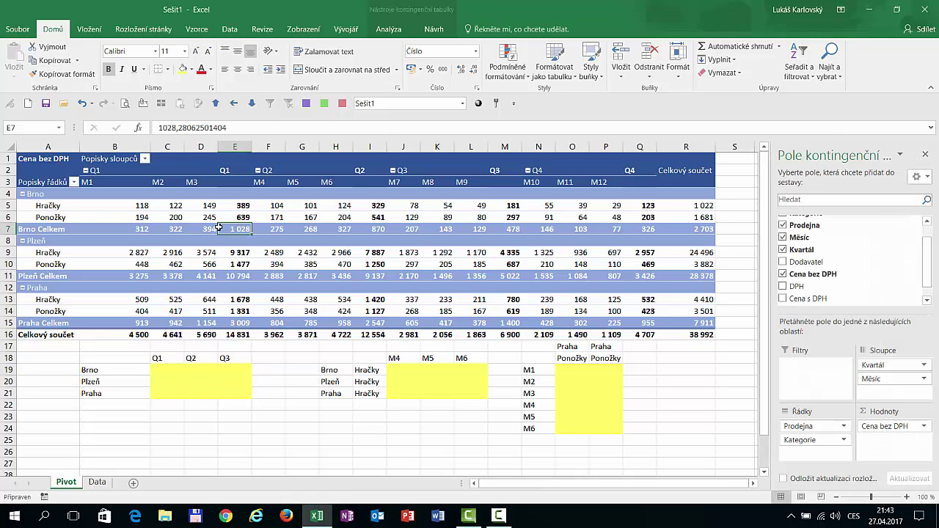
# In C19, start a ZÍSKATKONTDATA formula from pivot cell B9 and remove its "Kategorie";"Hračky" argument pair.
pyautogui.click(161, 373)
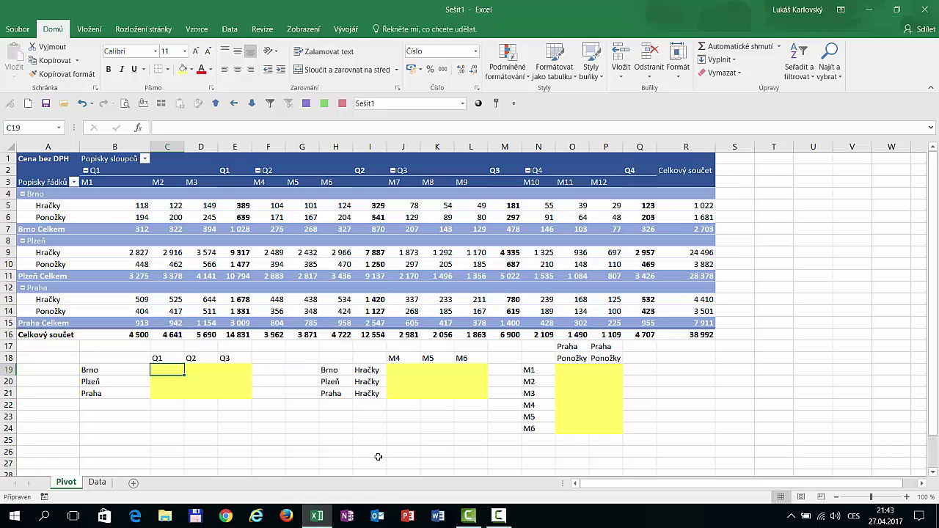
pyautogui.write('=')
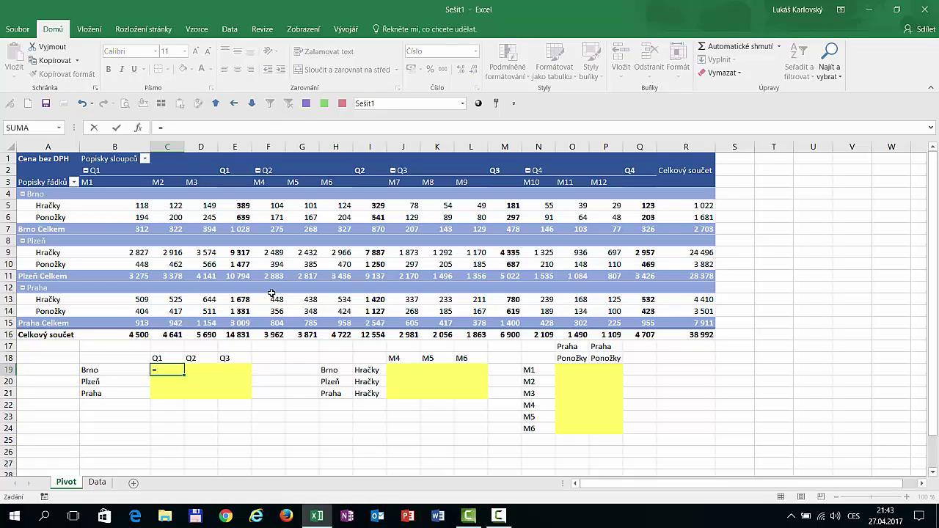
pyautogui.click(140, 254)
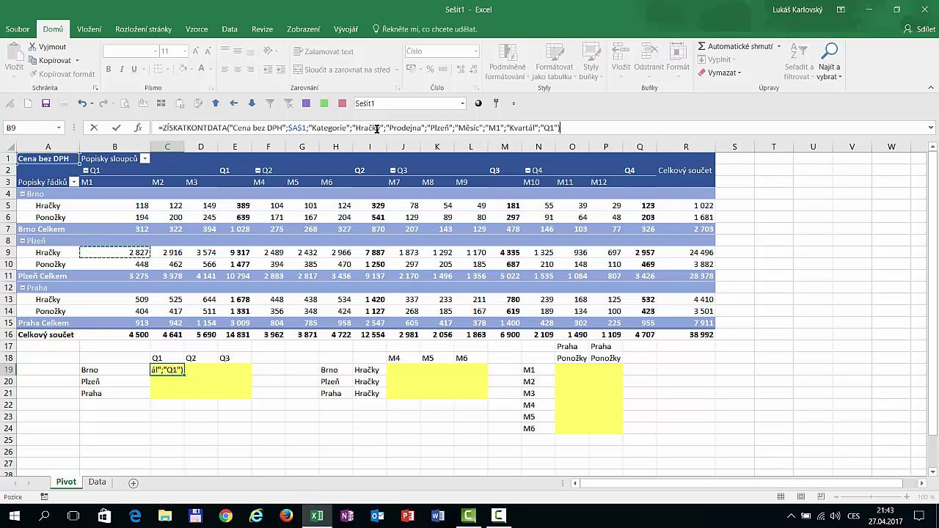
pyautogui.moveTo(382, 128); pyautogui.dragTo(307, 127)
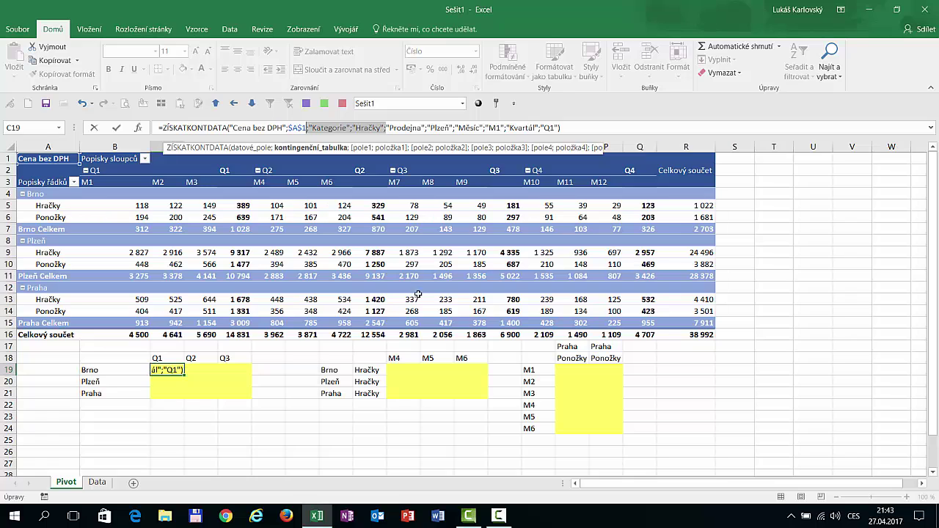
pyautogui.press('Delete')
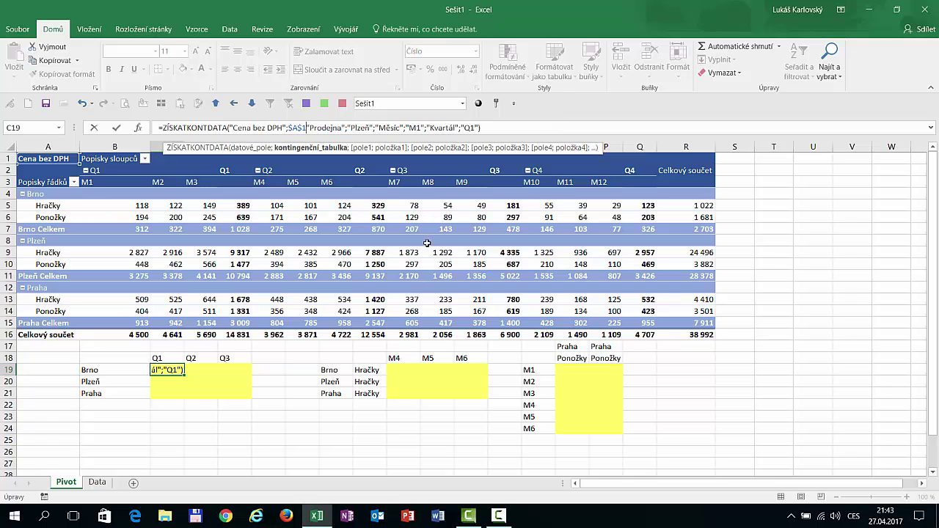
pyautogui.write(';')
# In the C19 formula, replace the "Plzeň" item with the reference $B19 and remove the "Měsíc";"M1" pair.
pyautogui.click(359, 128)
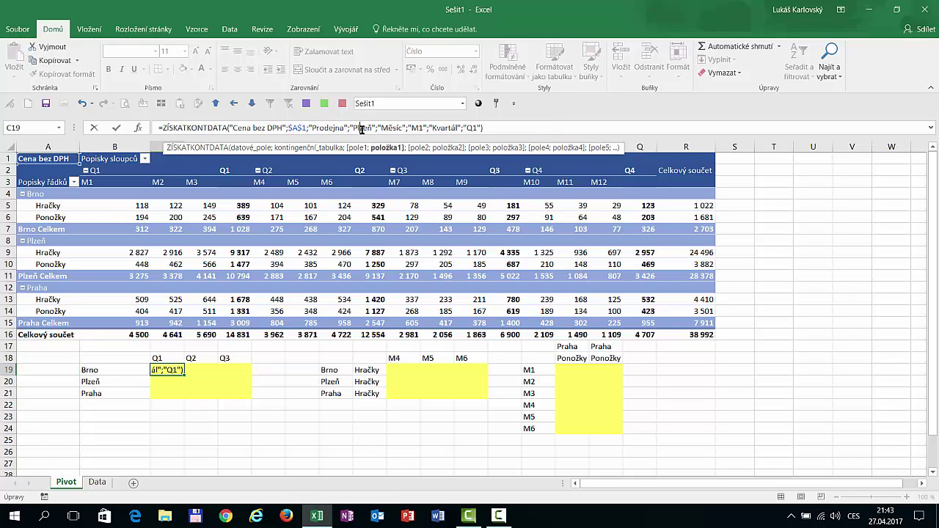
pyautogui.click(387, 148)
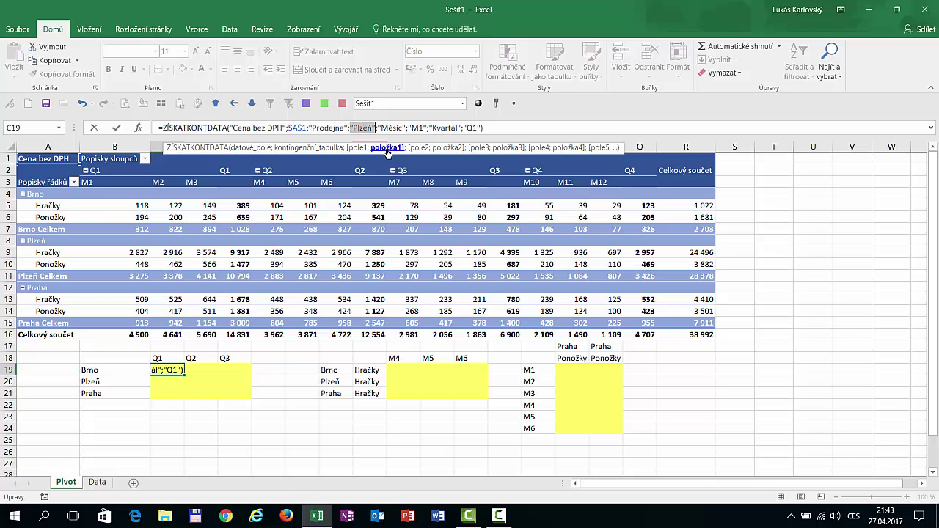
pyautogui.click(95, 372)
pyautogui.press('F4')
pyautogui.press('F4')
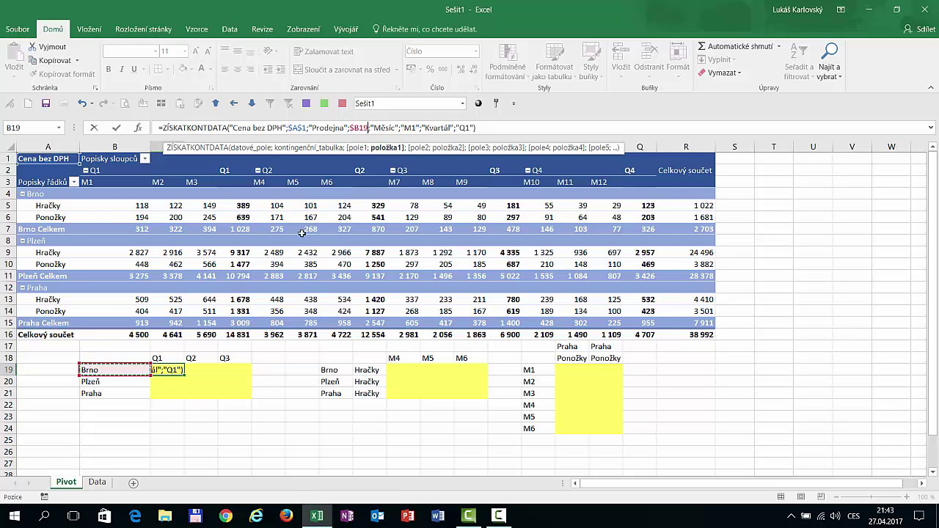
pyautogui.doubleClick(389, 128)
pyautogui.moveTo(393, 128); pyautogui.dragTo(421, 127)
pyautogui.press('Delete')
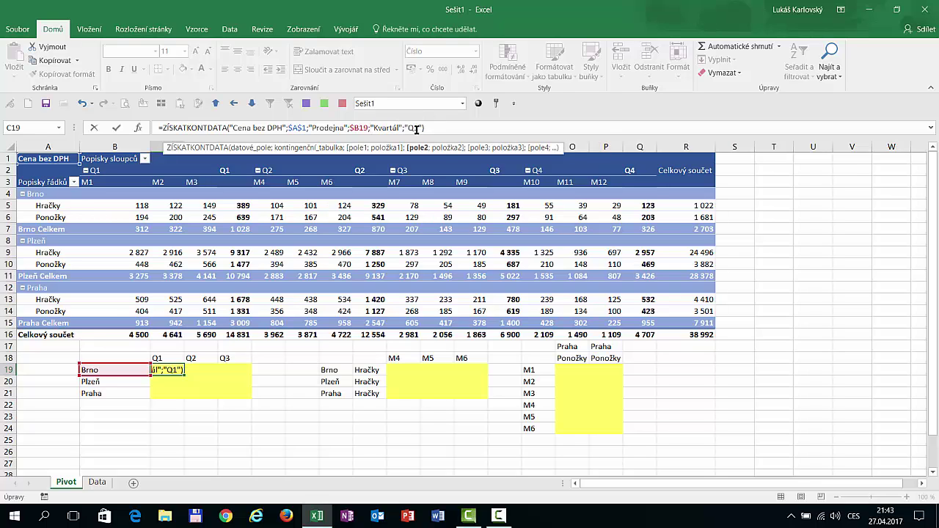
# Replace the "Q1" item in the C19 formula with the reference C$18 and enter the formula.
pyautogui.click(443, 147)
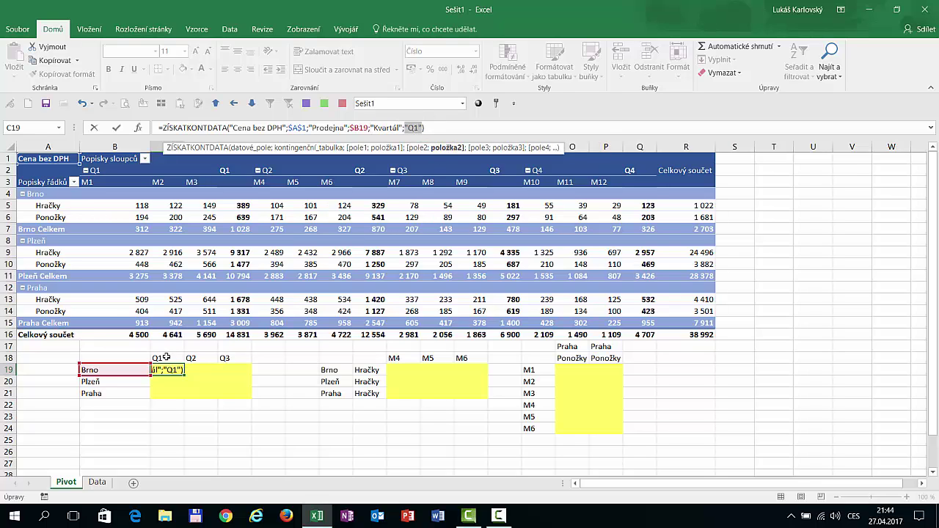
pyautogui.click(167, 357)
pyautogui.press('F4')
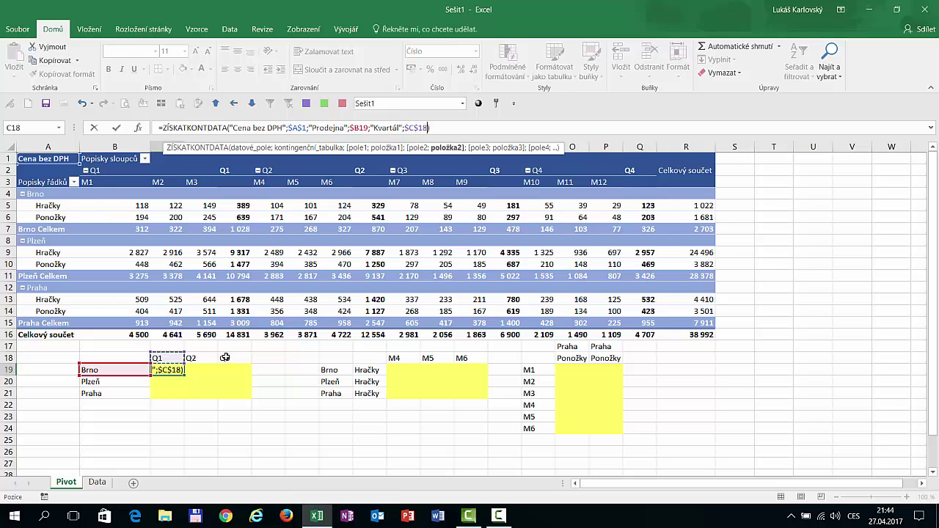
pyautogui.press('Return')
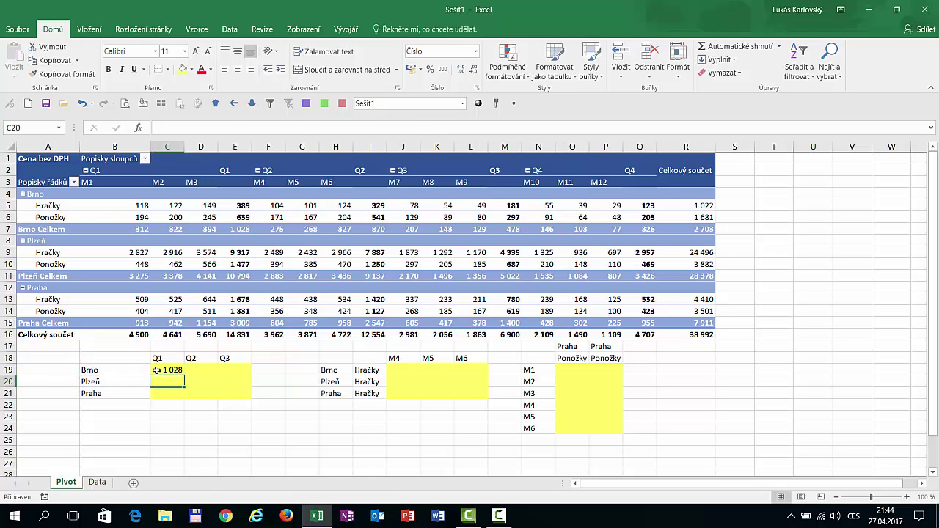
# Fill the C19 formula into the whole yellow range C19:E21.
pyautogui.moveTo(156, 370); pyautogui.dragTo(229, 392)
pyautogui.press('F2')
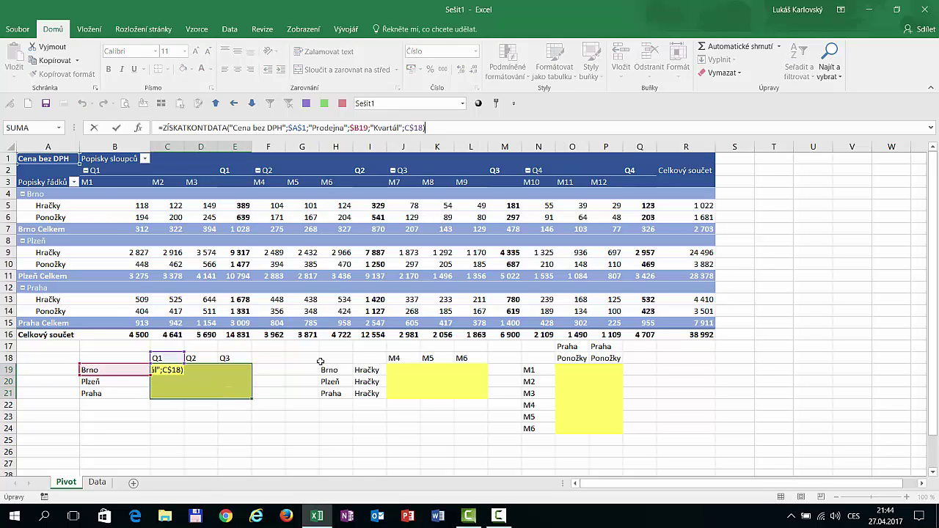
pyautogui.hotkey('ctrl', 'Return')
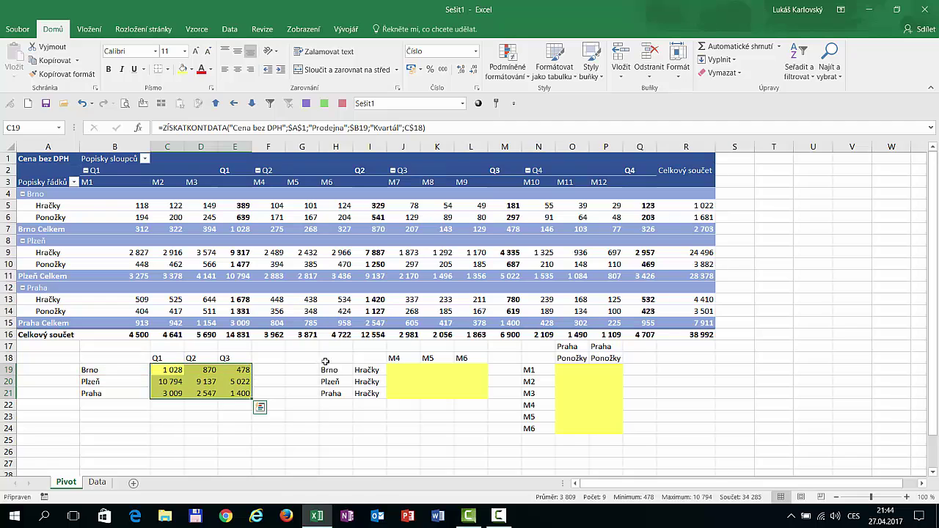
# In J19, start a ZÍSKATKONTDATA formula from pivot cell B9 and replace its "Hračky" item with $I19.
pyautogui.click(402, 367)
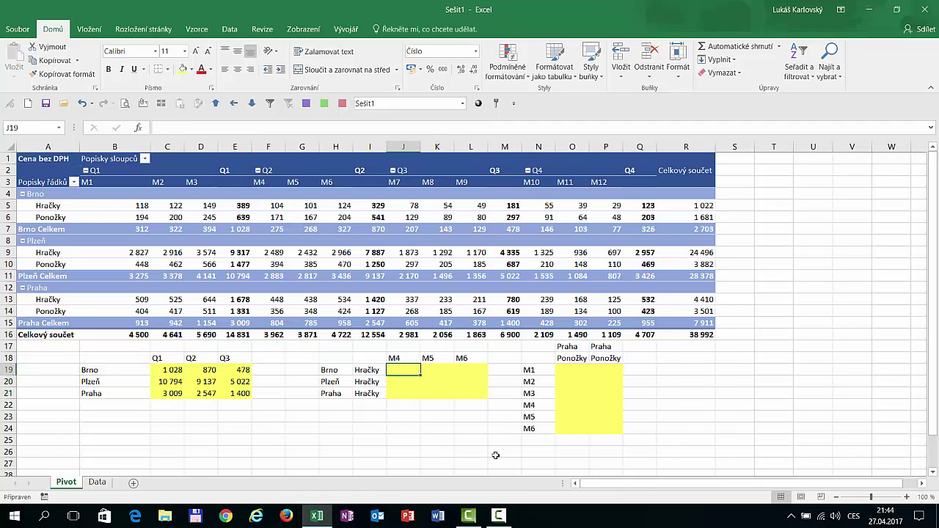
pyautogui.write('=')
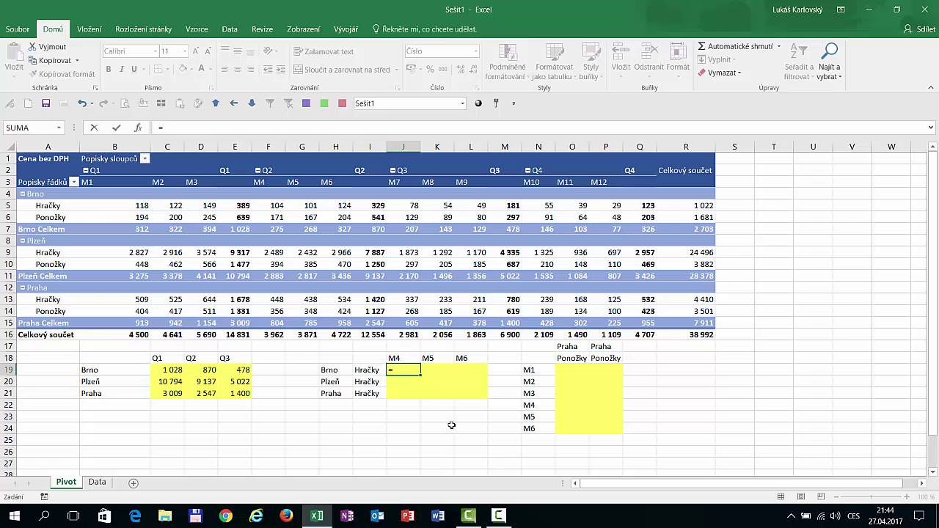
pyautogui.click(143, 255)
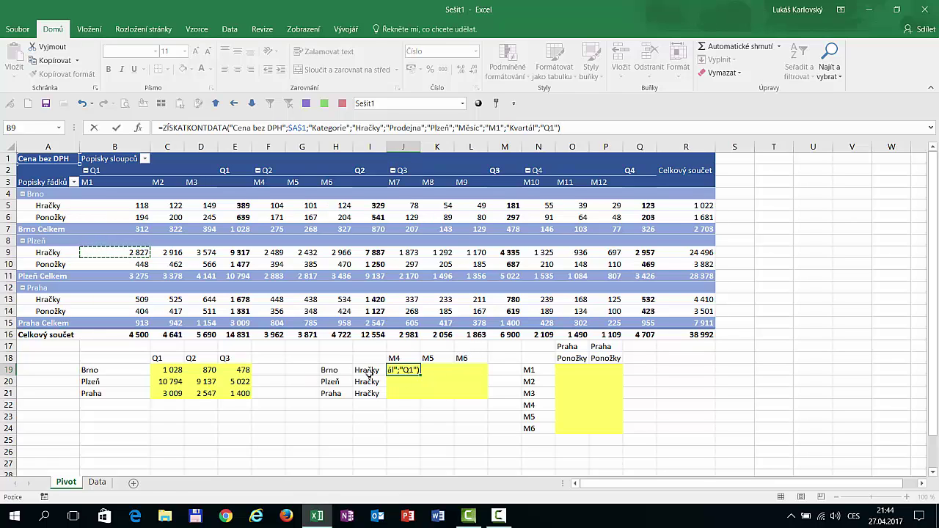
pyautogui.click(371, 128)
pyautogui.click(389, 147)
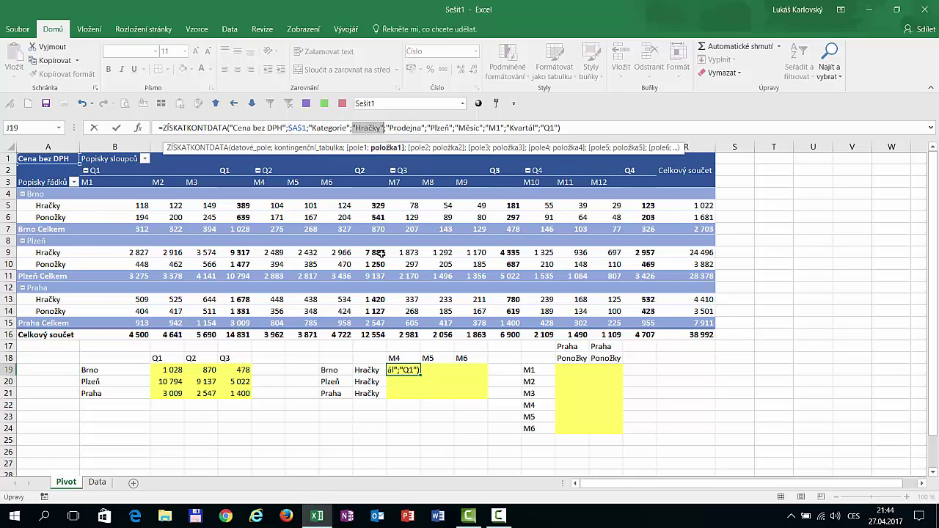
pyautogui.click(363, 371)
pyautogui.press('F4')
pyautogui.press('F4')
pyautogui.press('F4')
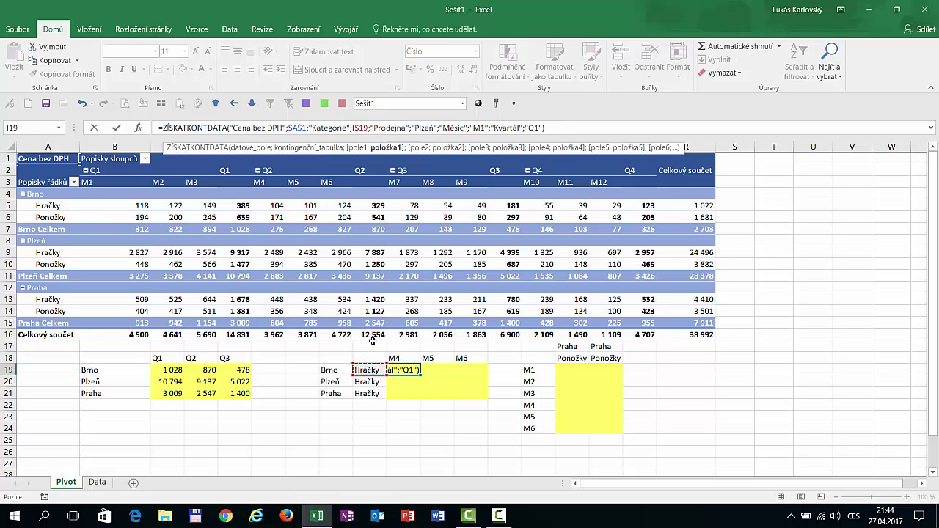
# Replace the "Plzeň" item of the Prodejna field in the J19 formula with the reference $H19.
pyautogui.click(448, 148)
pyautogui.click(332, 370)
pyautogui.press('F4')
pyautogui.press('F4')
pyautogui.press('F4')
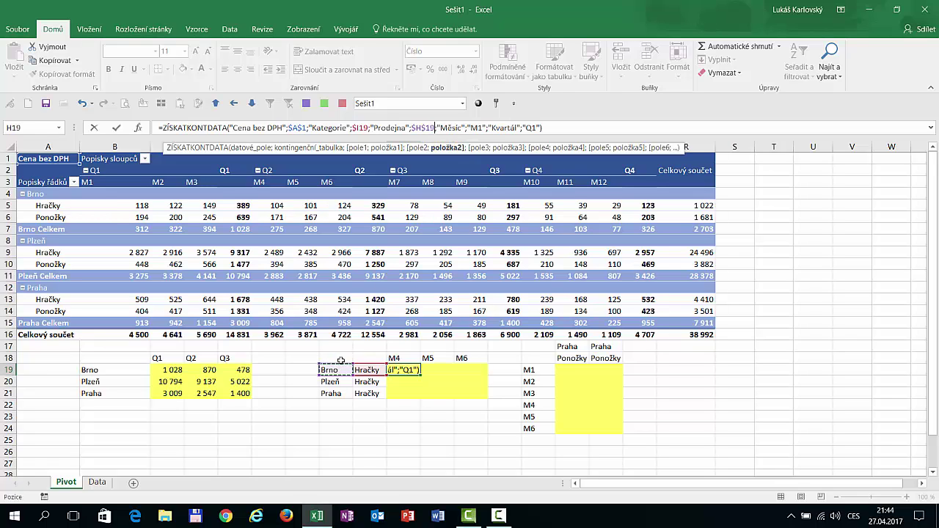
# Replace the "M1" item in the J19 formula with J$18, remove the "Kvartál";"Q1" pair and enter the formula.
pyautogui.doubleClick(473, 128)
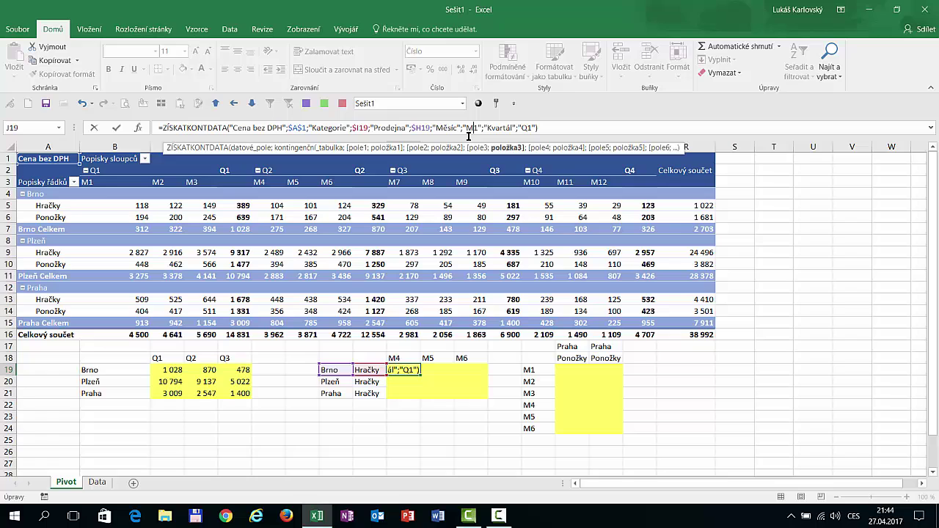
pyautogui.click(397, 355)
pyautogui.press('F4')
pyautogui.press('F4')
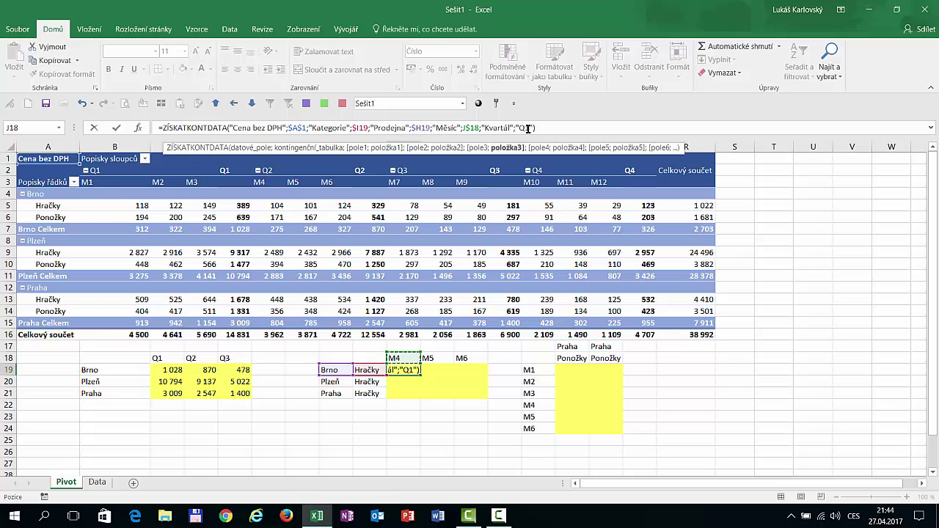
pyautogui.moveTo(535, 128); pyautogui.dragTo(478, 128)
pyautogui.press('Delete')
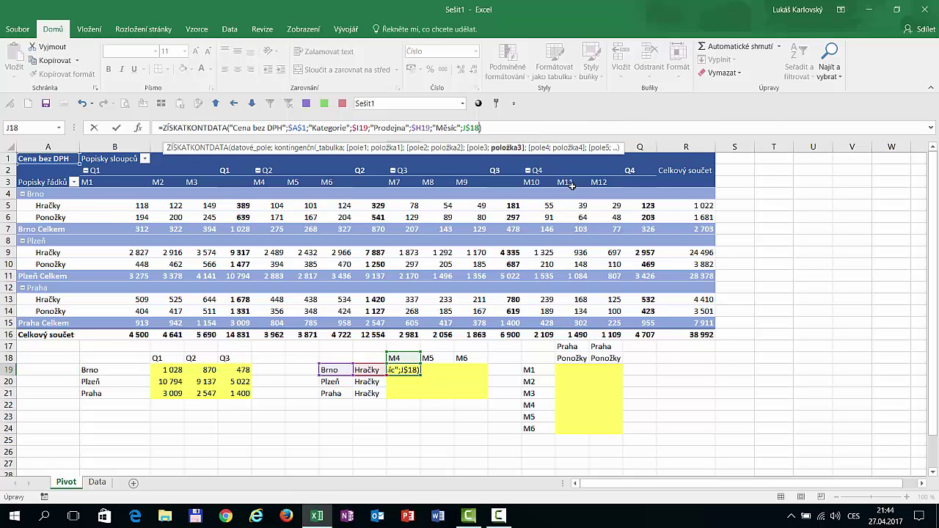
pyautogui.press('Return')
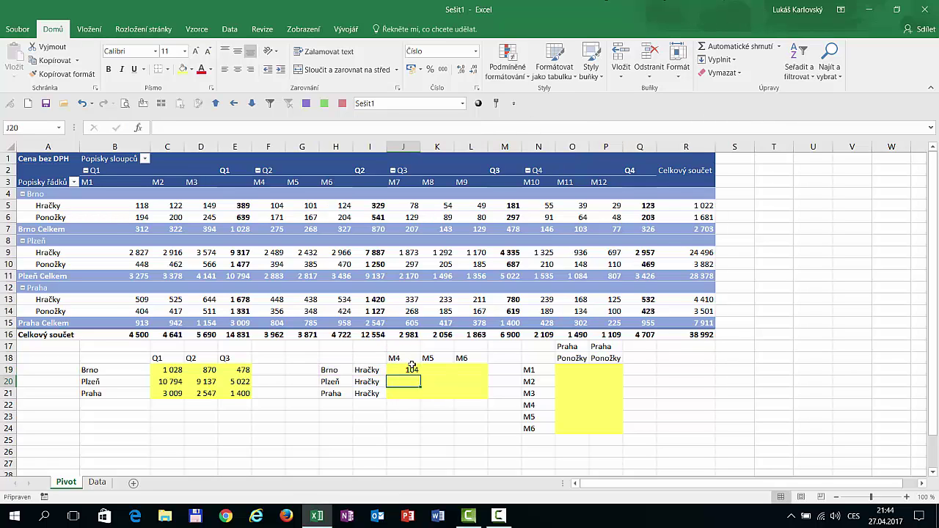
# Fill the J19 formula into the whole yellow range J19:L21.
pyautogui.moveTo(412, 367); pyautogui.dragTo(473, 396)
pyautogui.press('F2')
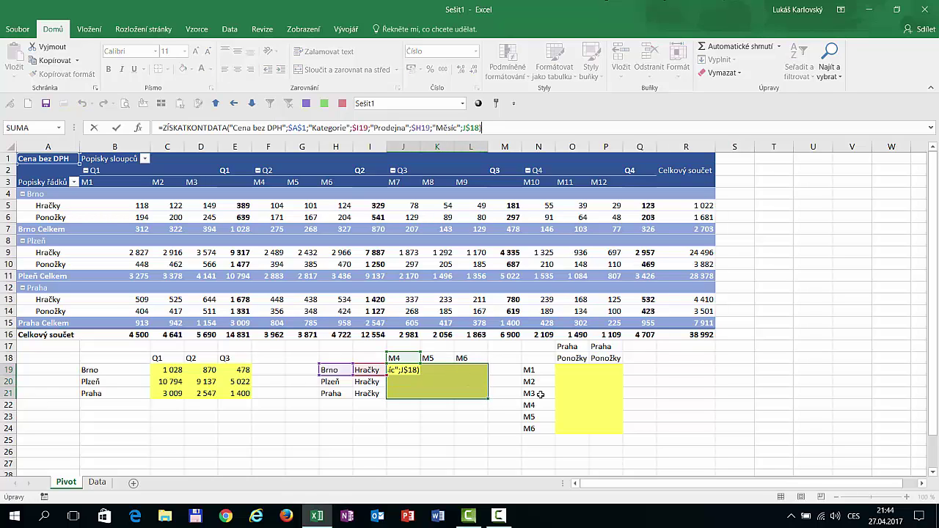
pyautogui.hotkey('ctrl', 'Return')
# In O19, start a ZÍSKATKONTDATA formula from pivot cell F9 and replace its "Hračky" item with O$18.
pyautogui.click(562, 369)
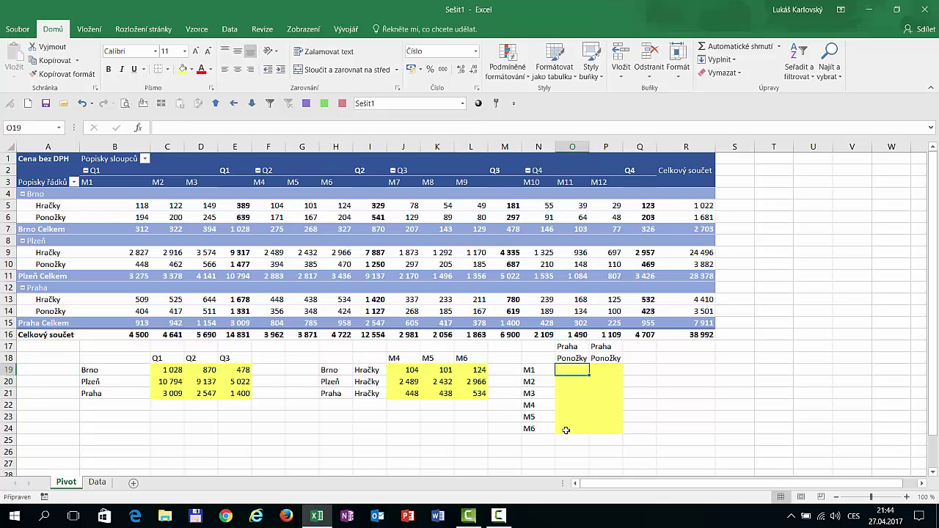
pyautogui.write('=')
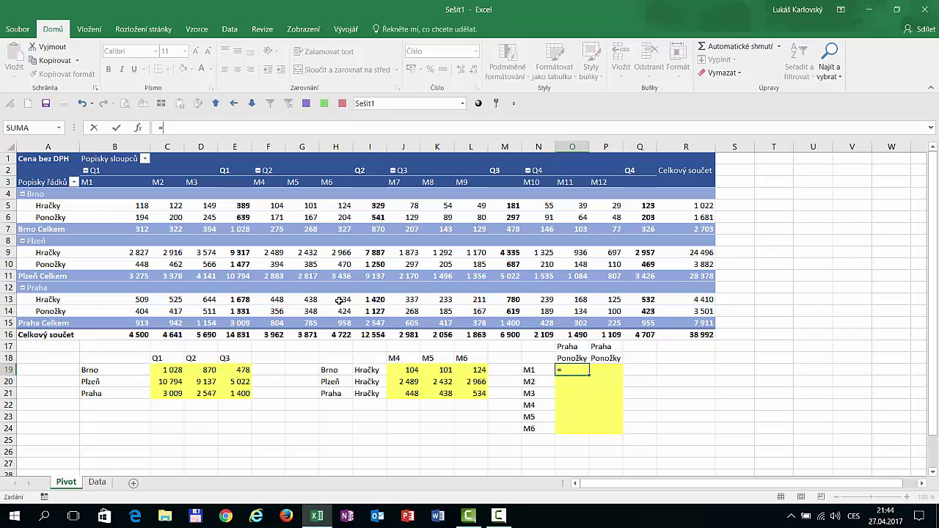
pyautogui.click(273, 252)
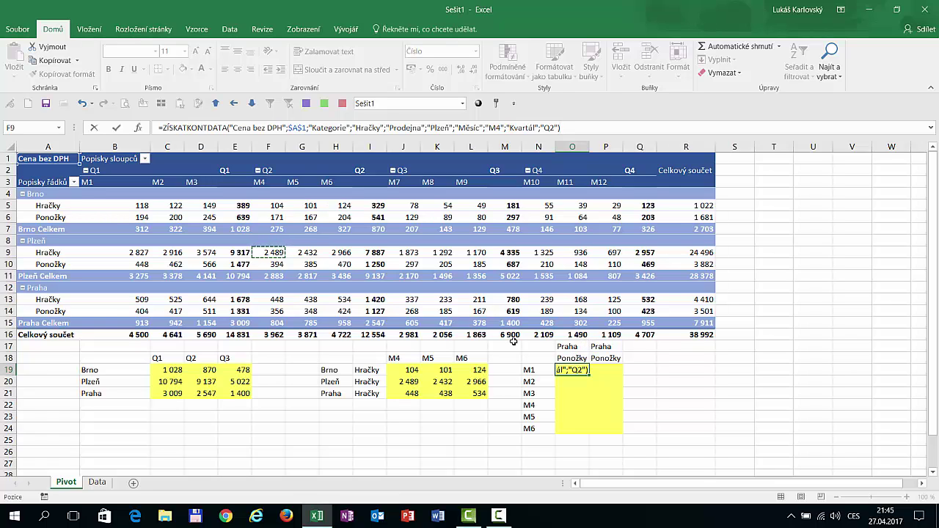
pyautogui.click(376, 126)
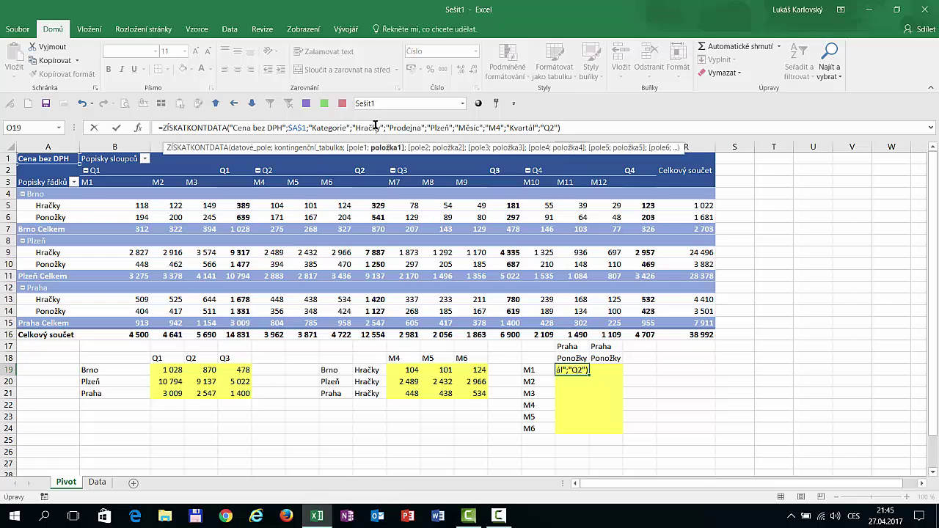
pyautogui.click(383, 147)
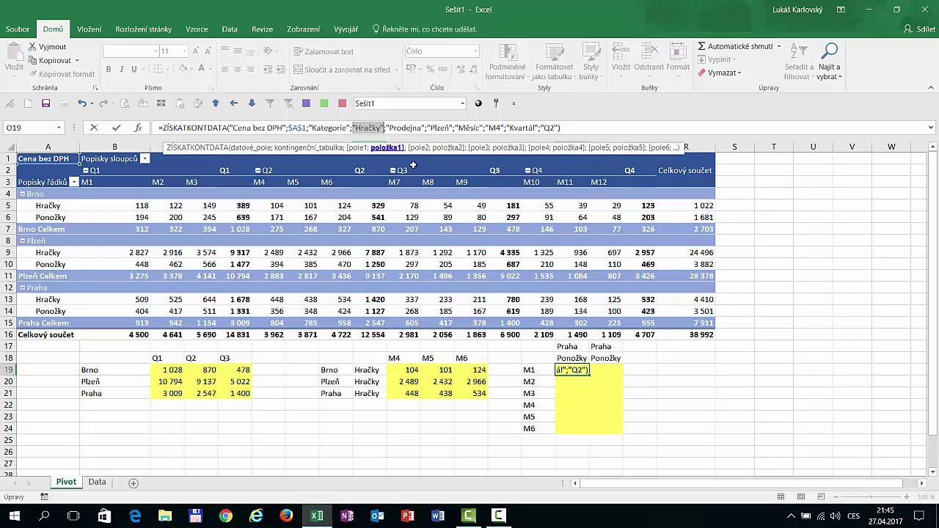
pyautogui.click(568, 357)
pyautogui.press('F4')
pyautogui.press('F4')
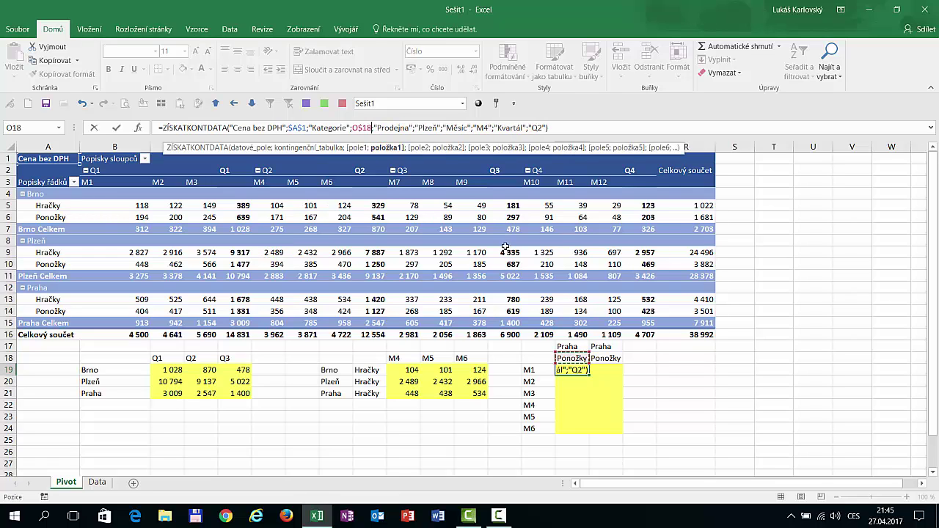
# Replace the "Plzeň" item of the Prodejna field in the O19 formula with the reference O$17.
pyautogui.click(428, 128)
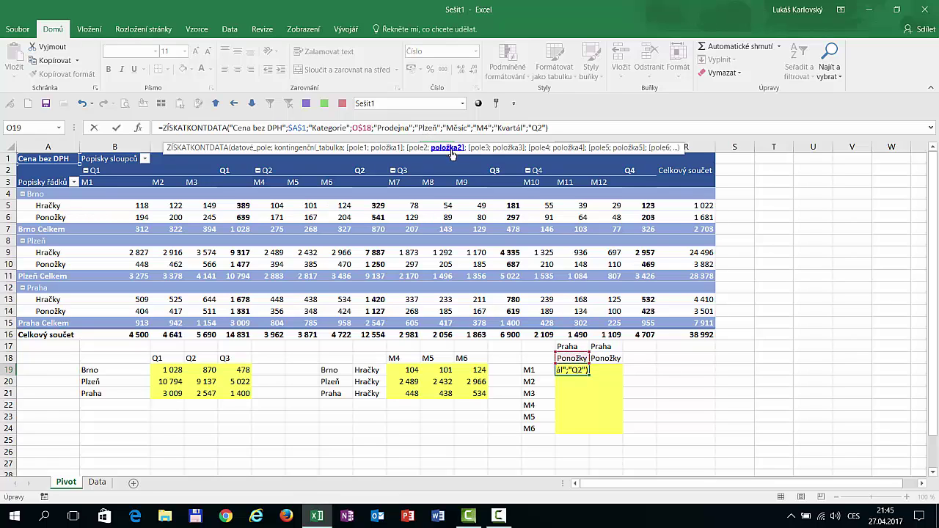
pyautogui.click(447, 148)
pyautogui.click(563, 345)
pyautogui.press('F4')
pyautogui.press('F4')
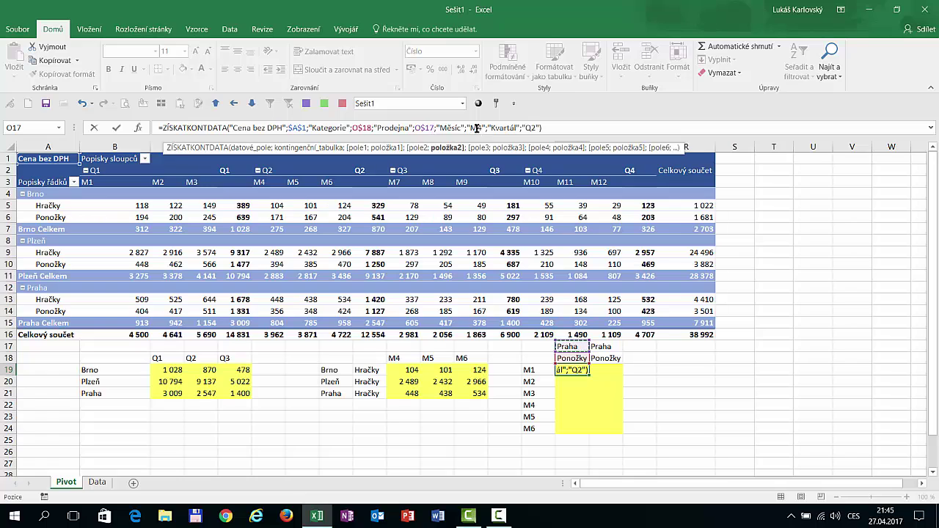
# Replace the "M1" item in the O19 formula with $N19, remove the "Kvartál";"Q2" pair and enter the formula.
pyautogui.click(505, 148)
pyautogui.click(536, 371)
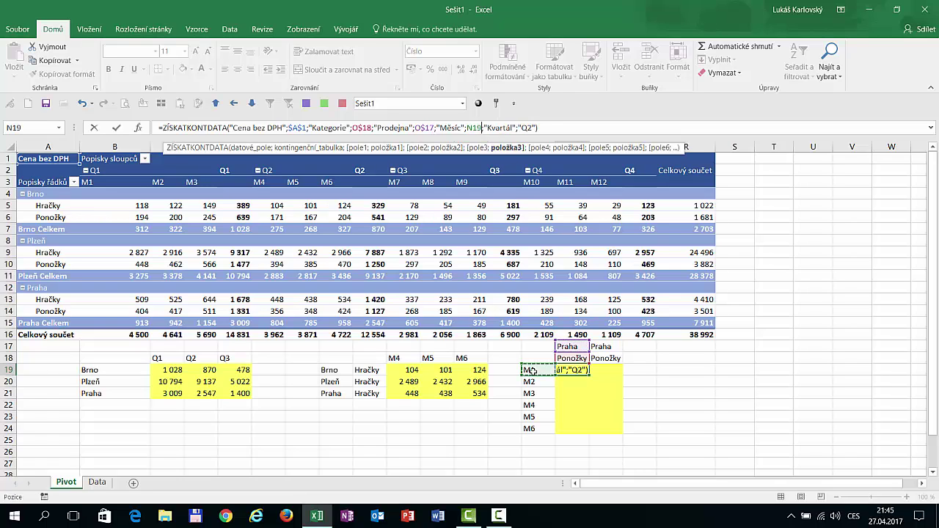
pyautogui.press('F4')
pyautogui.press('F4')
pyautogui.press('F4')
pyautogui.moveTo(543, 129); pyautogui.dragTo(485, 128)
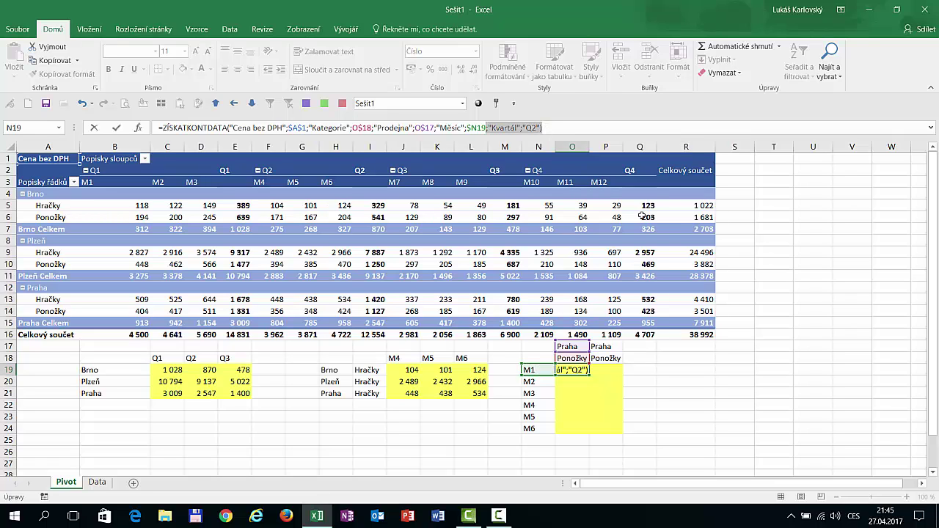
pyautogui.press('BackSpace')
pyautogui.press('Return')
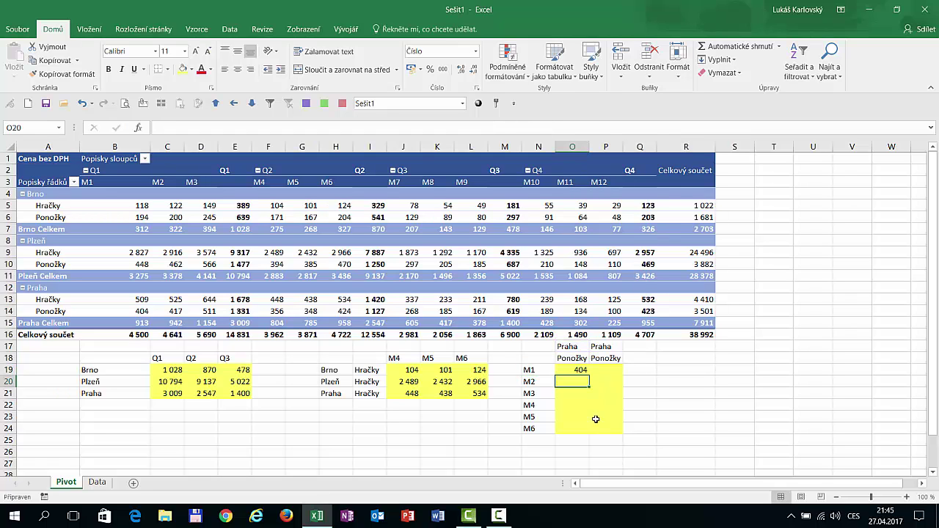
# Fill the O19 formula into the whole yellow range O19:P24.
pyautogui.moveTo(577, 370); pyautogui.dragTo(603, 418)
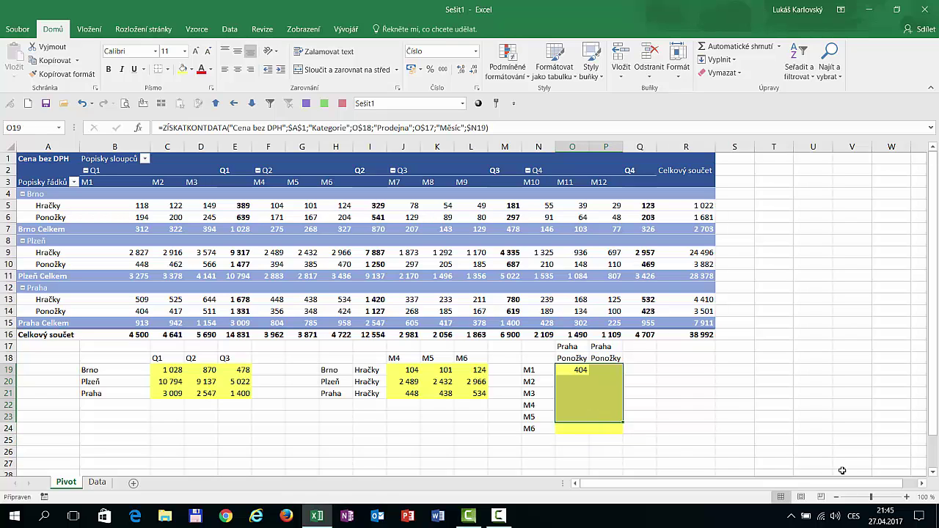
pyautogui.hotkey('shift', 'Down')
pyautogui.press('F2')
pyautogui.hotkey('ctrl', 'Return')
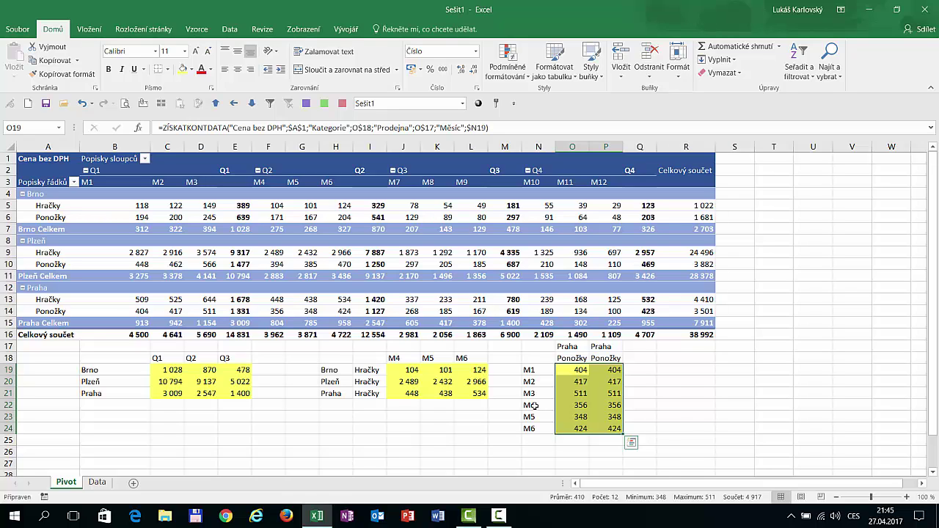
# Move the M4 to M6 rows of the third table down one row, and enter the labels Q1 in N22 and Q2 in N26.
pyautogui.moveTo(534, 406); pyautogui.dragTo(605, 439)
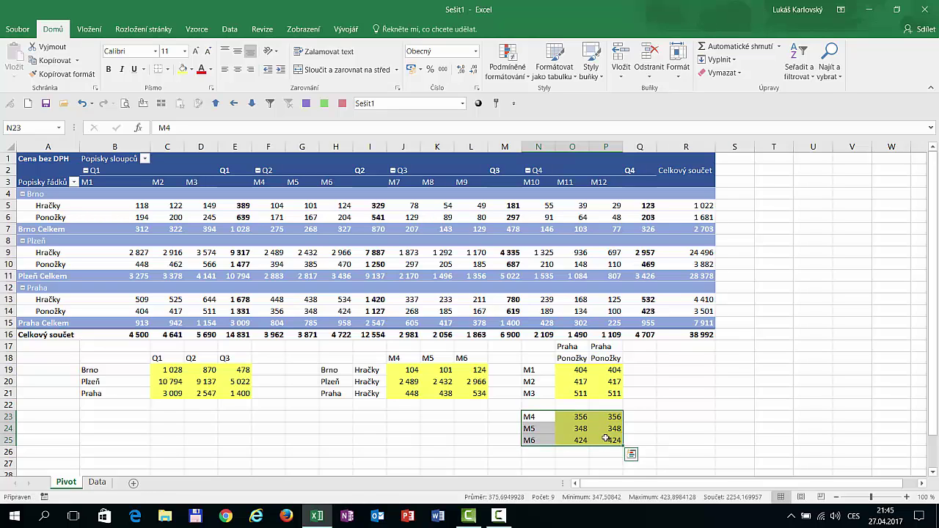
pyautogui.press('Up')
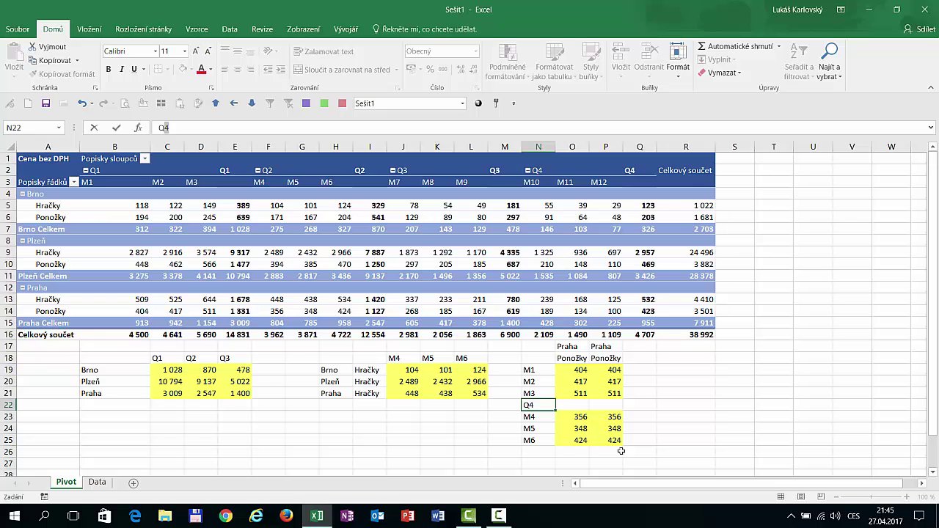
pyautogui.press('Return')
pyautogui.click(544, 453)
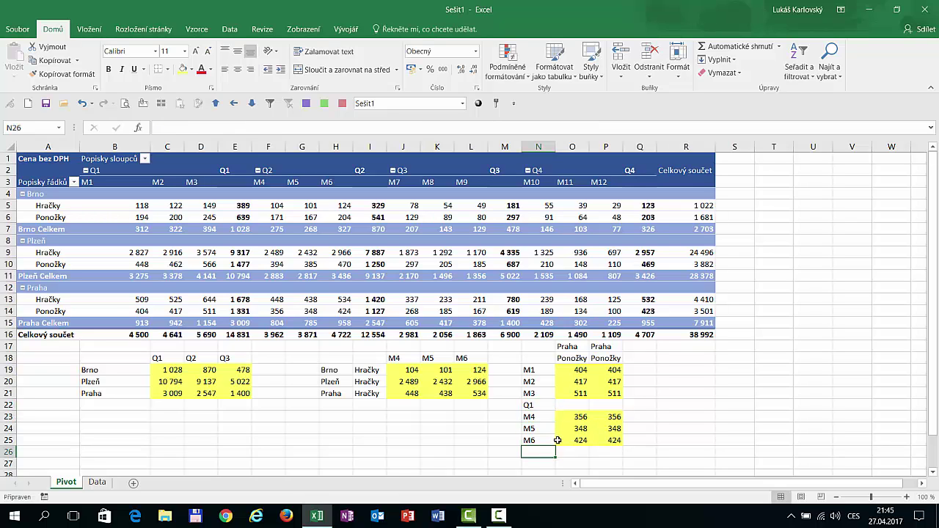
pyautogui.write('Q')
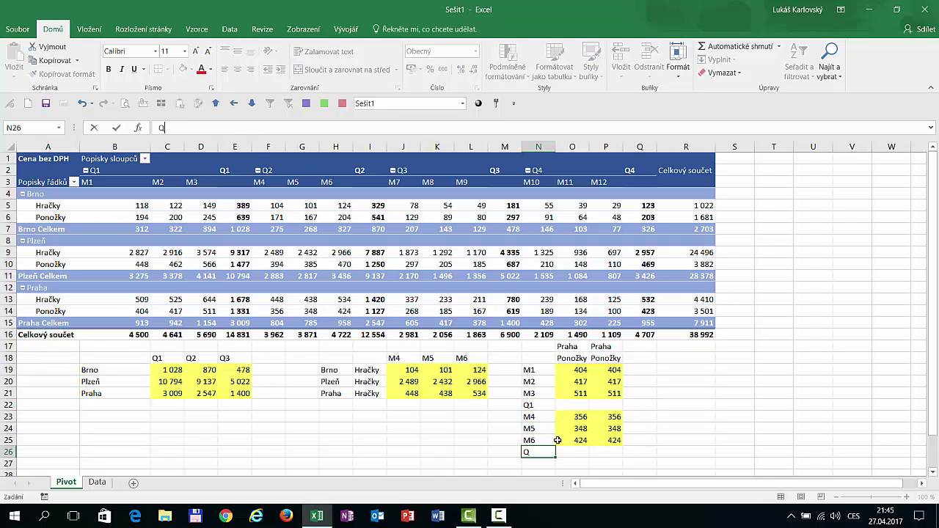
pyautogui.write('2')
pyautogui.press('Return')
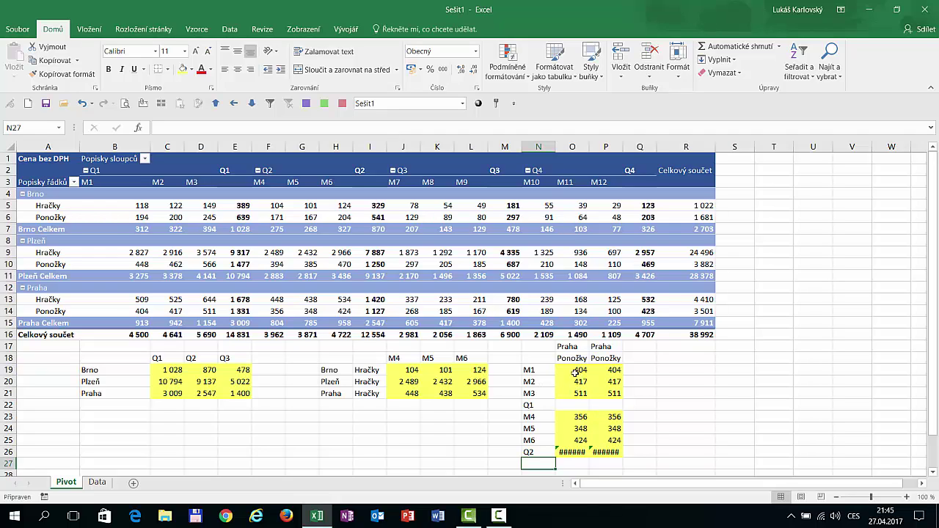
# Enter the field name Měsíc in M19 and fill it into M19:M26 beside the third table's row labels.
pyautogui.click(513, 370)
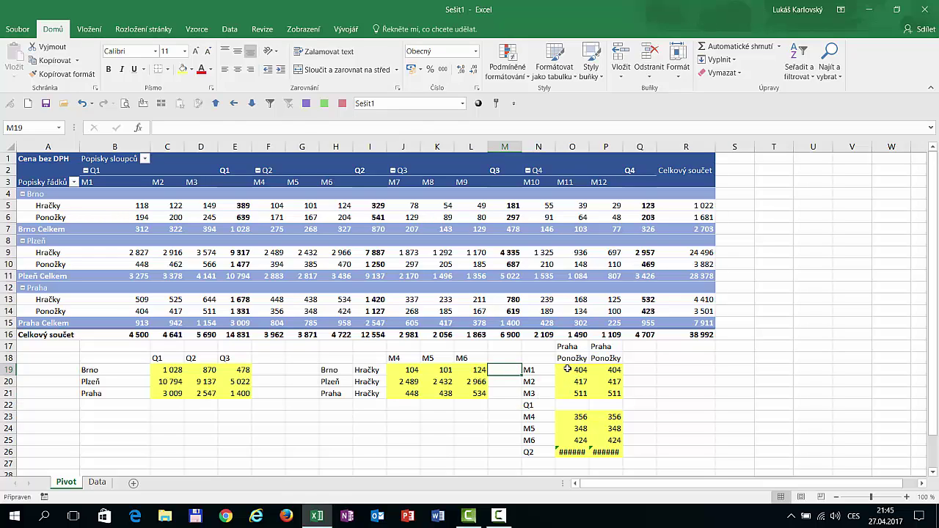
pyautogui.click(567, 369)
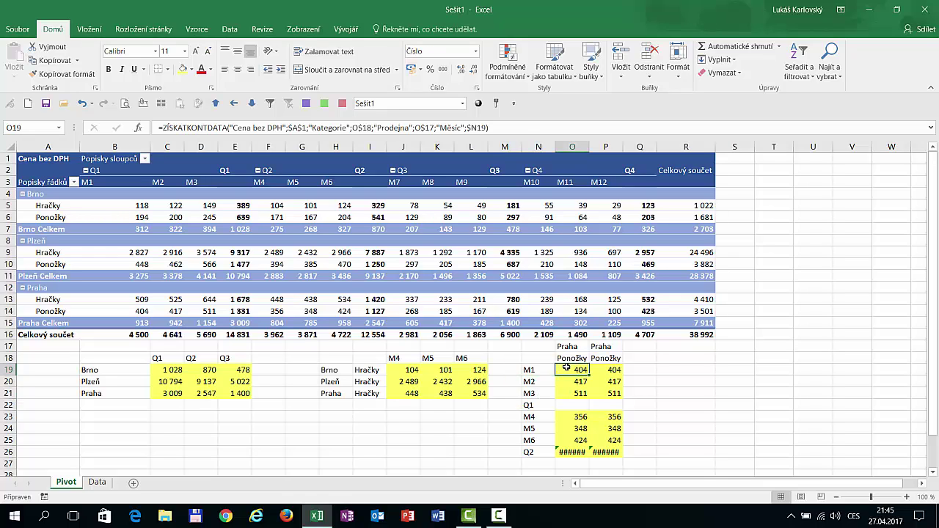
pyautogui.click(519, 370)
pyautogui.write('Měsíc')
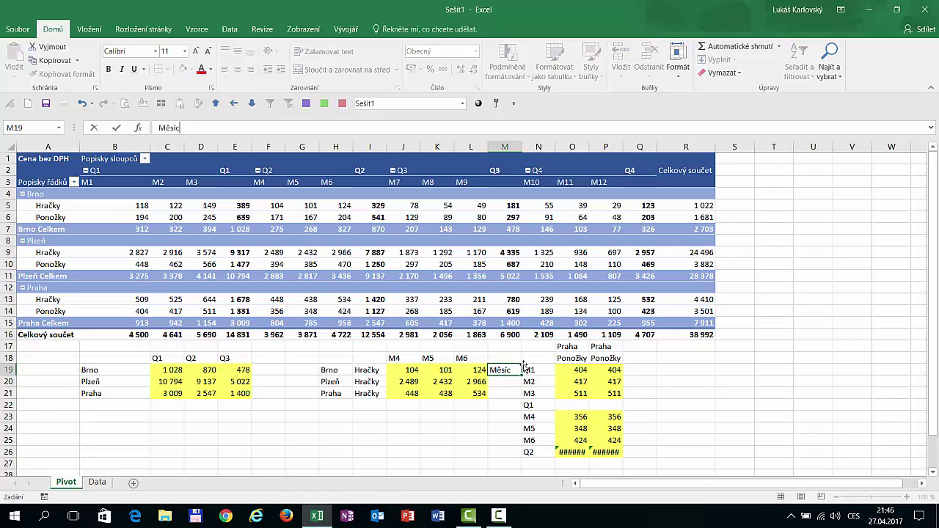
pyautogui.press('Return')
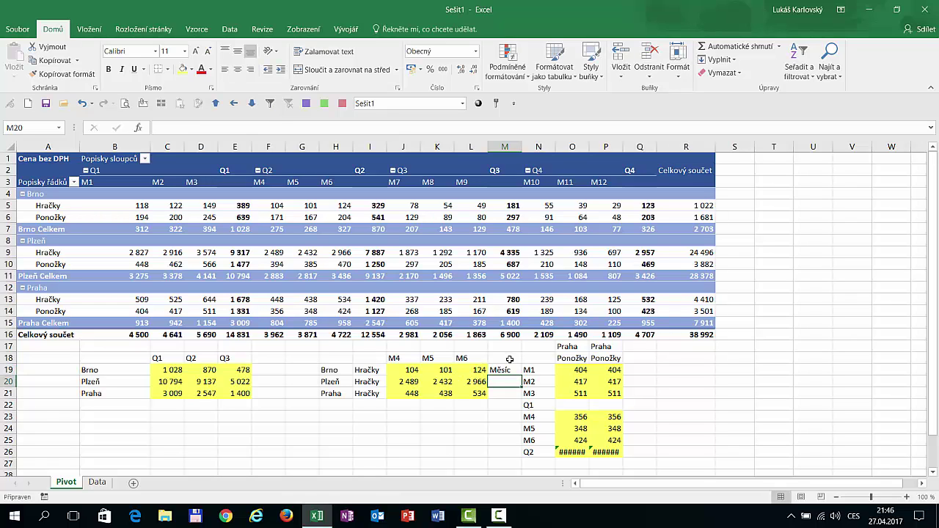
pyautogui.moveTo(509, 366); pyautogui.dragTo(505, 450)
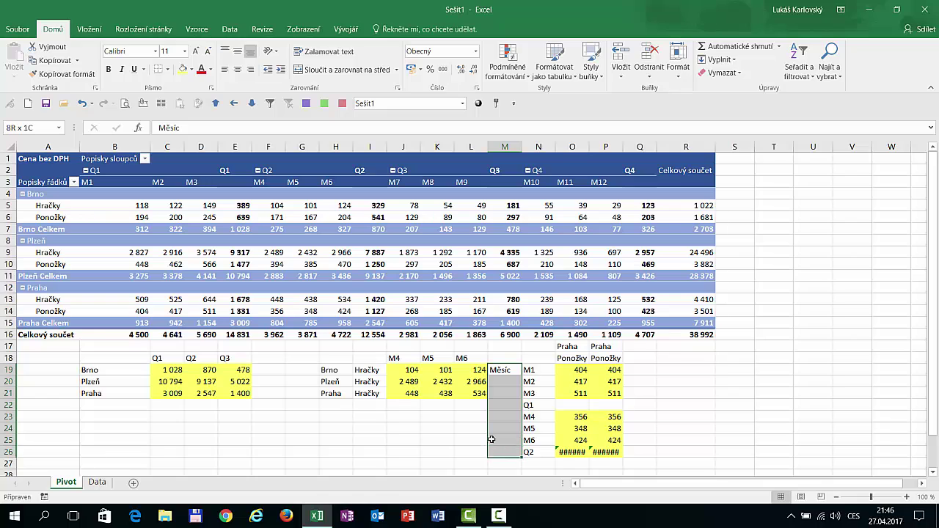
pyautogui.press('F2')
pyautogui.hotkey('ctrl', 'Return')
# Change the field name beside Q1 in M22 to Kvartál and copy it to M26 beside Q2.
pyautogui.click(506, 406)
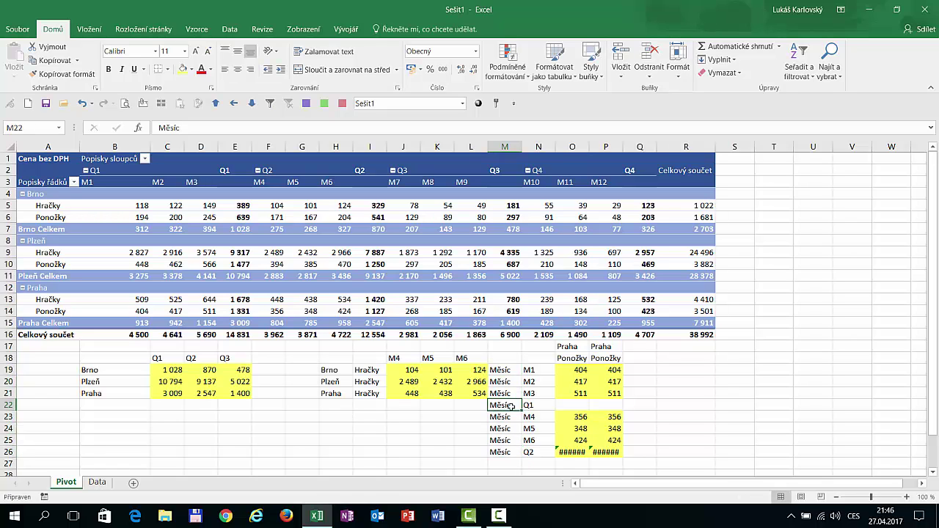
pyautogui.write('K')
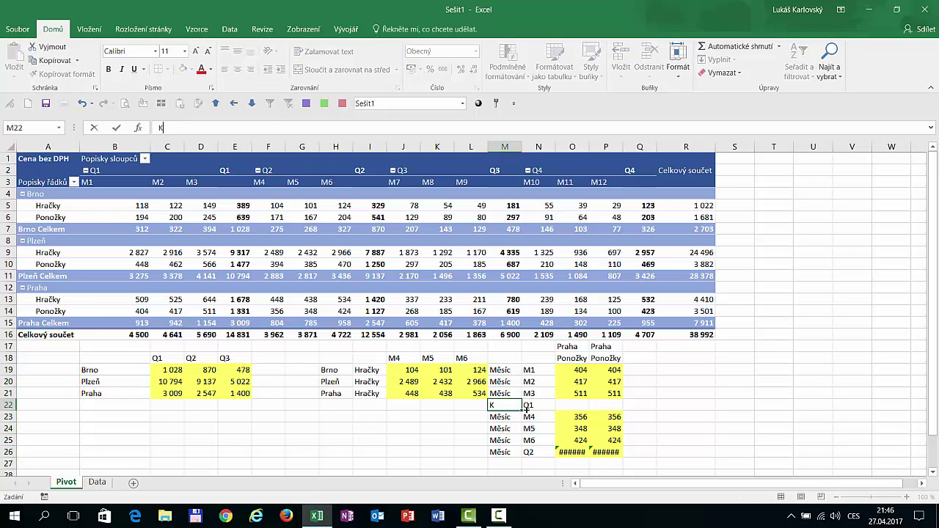
pyautogui.write('vartál')
pyautogui.press('Return')
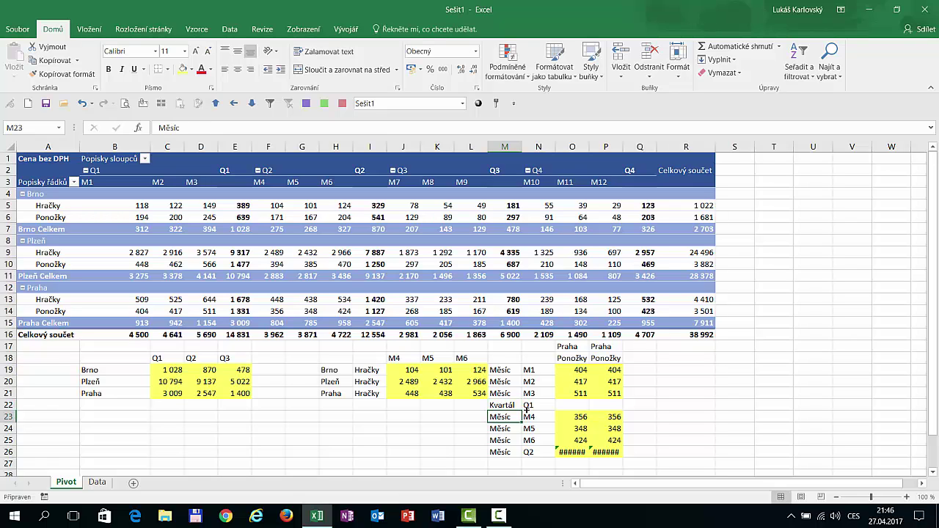
pyautogui.press('Up')
pyautogui.hotkey('ctrl', 'c')
pyautogui.press('Down')
pyautogui.press('Down')
pyautogui.press('Down')
pyautogui.press('Down')
pyautogui.hotkey('ctrl', 'v')
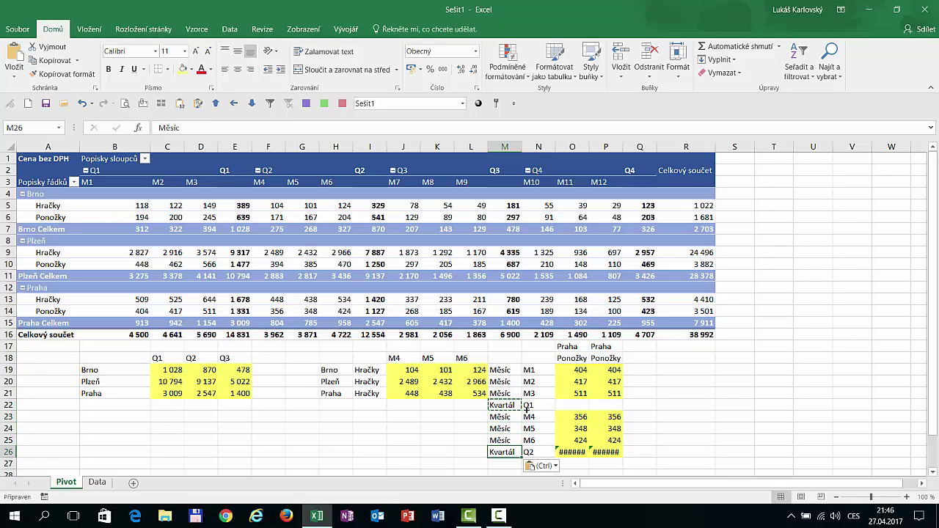
# Replace the "Měsíc" field name in the O19 formula with the reference $M19 and enter the formula.
pyautogui.click(572, 369)
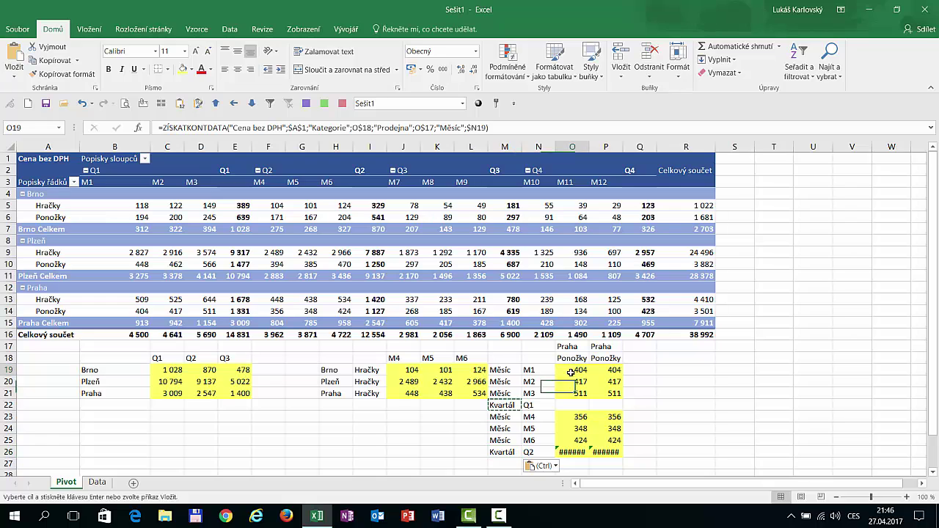
pyautogui.press('F2')
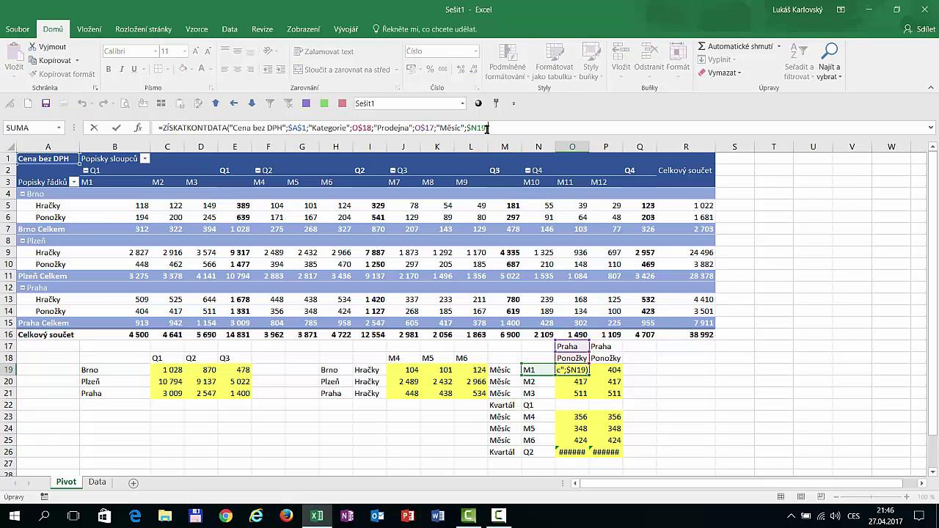
pyautogui.click(445, 128)
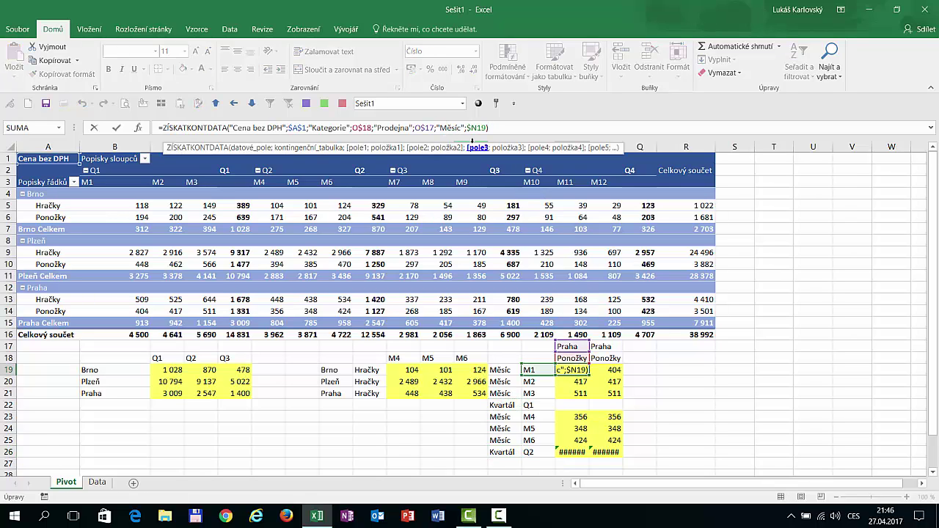
pyautogui.click(477, 148)
pyautogui.click(503, 370)
pyautogui.press('F4')
pyautogui.press('F4')
pyautogui.press('F4')
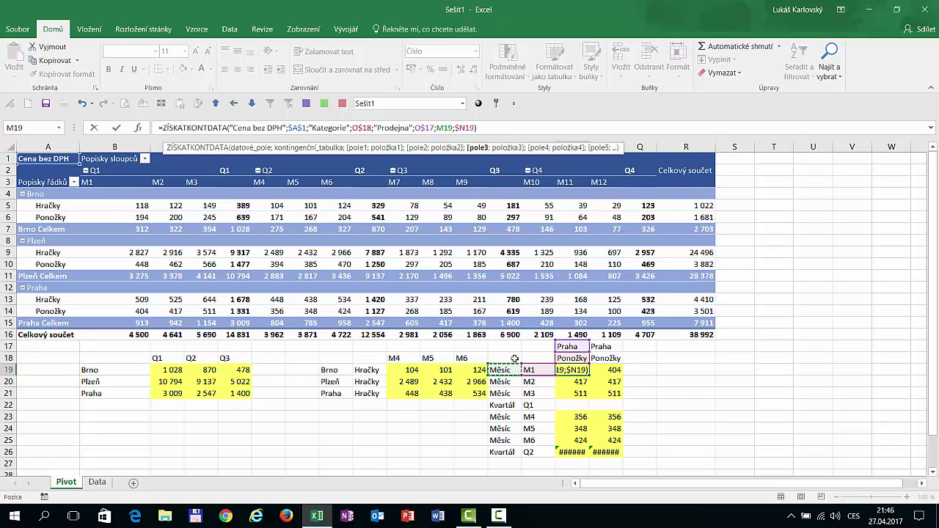
pyautogui.press('Return')
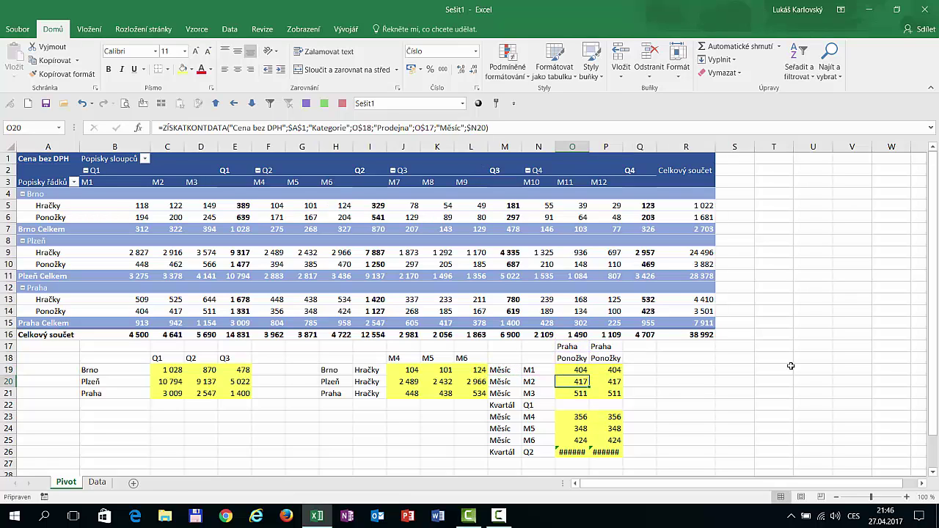
# Copy the O19 formula into the whole range O19:P26 and check the quarter values against the sums of their months.
pyautogui.click(571, 372)
pyautogui.hotkey('ctrl', 'c')
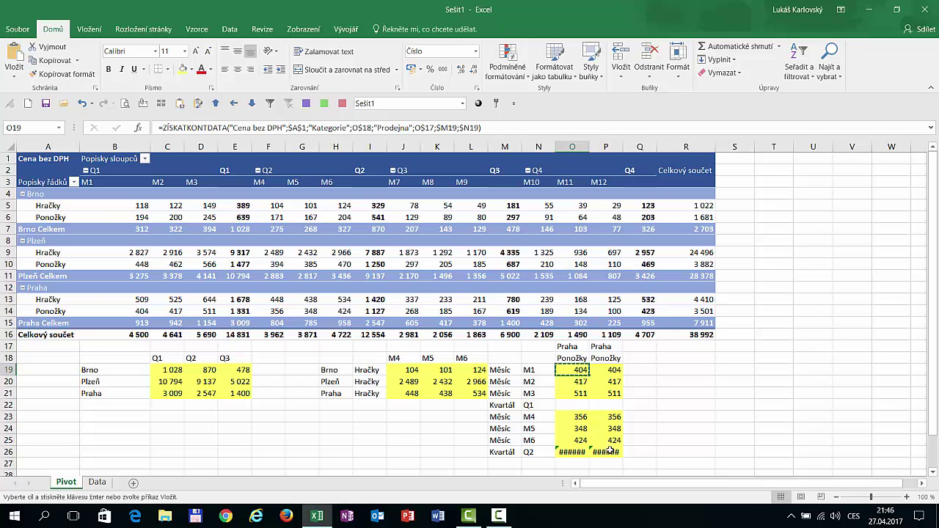
pyautogui.moveTo(570, 372); pyautogui.dragTo(606, 452)
pyautogui.hotkey('ctrl', 'v')
pyautogui.click(654, 417)
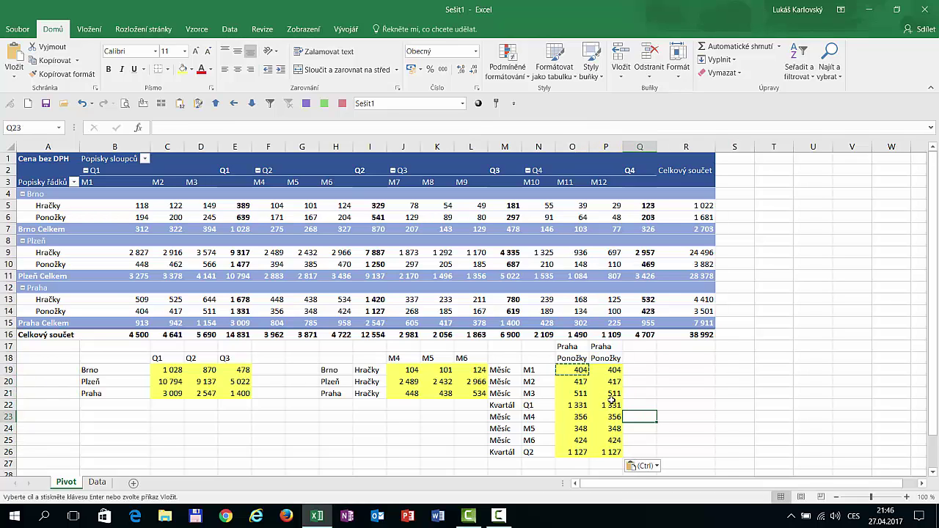
pyautogui.moveTo(573, 371); pyautogui.dragTo(573, 394)
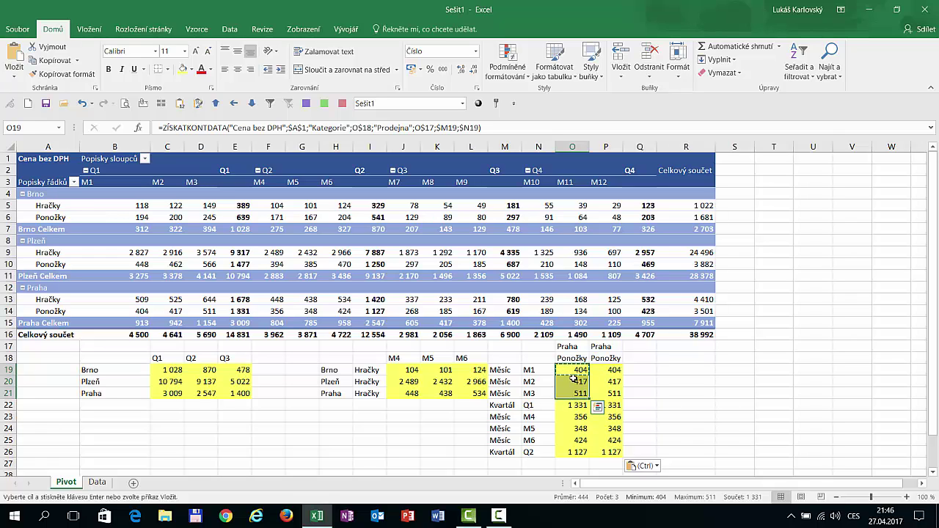
pyautogui.moveTo(615, 418); pyautogui.dragTo(614, 442)
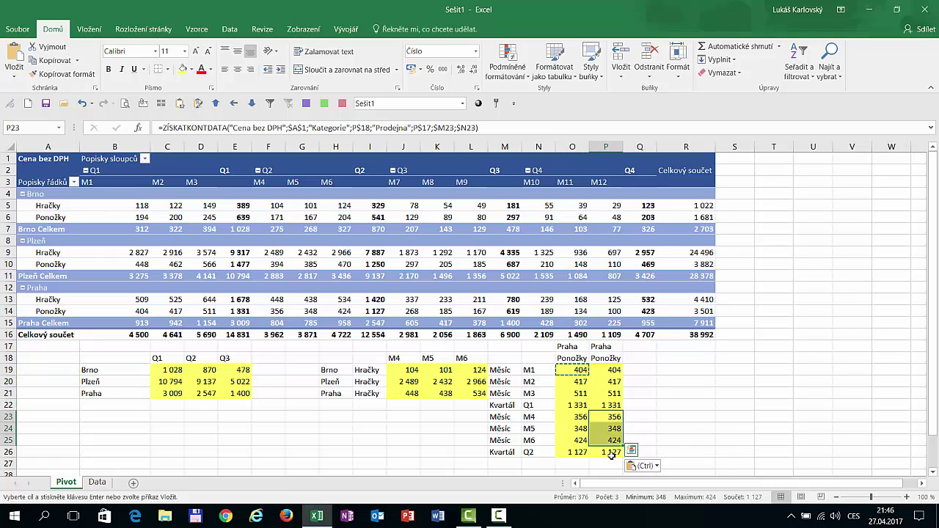
# Change the headings of the third table's second column to Brno in P17 and Hračky in P18.
pyautogui.click(570, 356)
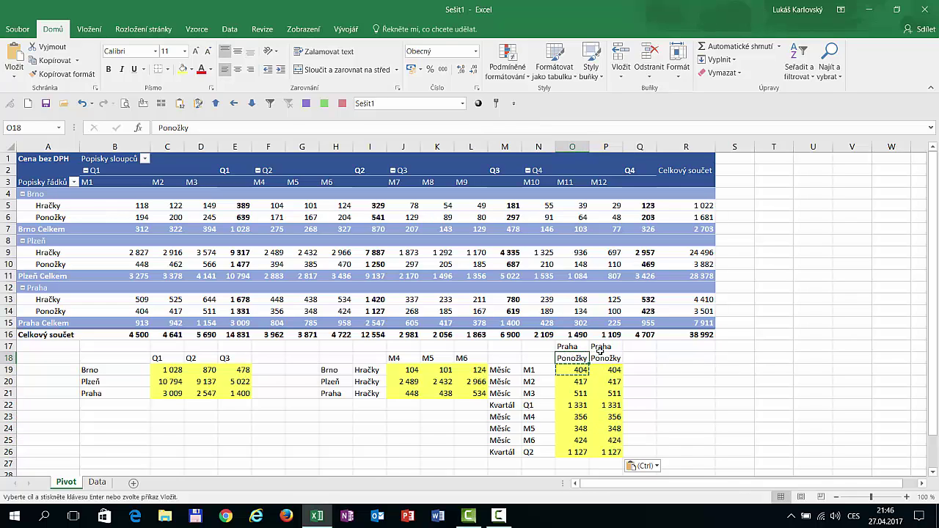
pyautogui.click(600, 350)
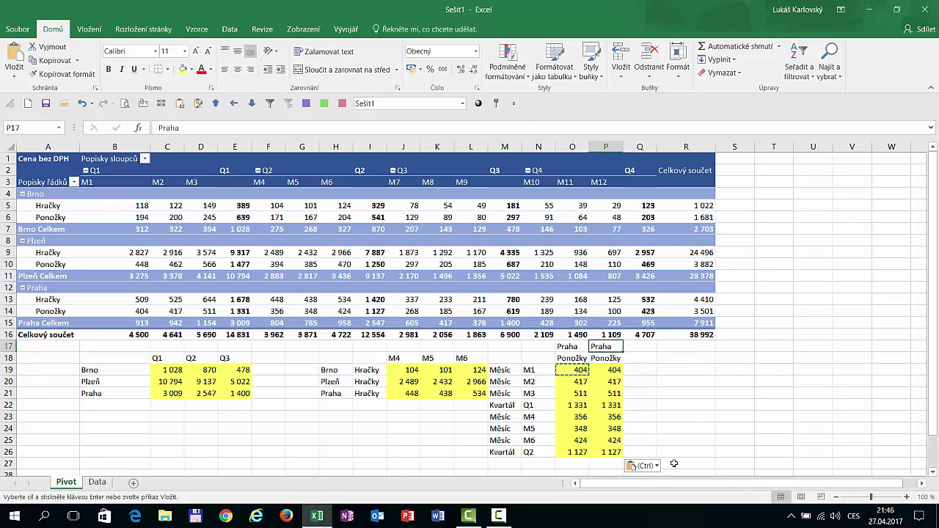
pyautogui.write('Brno')
pyautogui.press('Return')
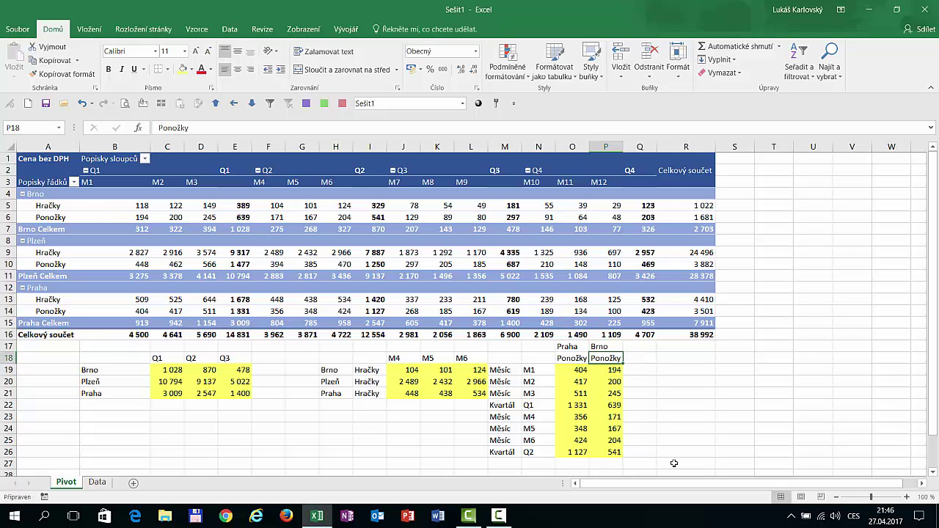
pyautogui.write('Hračky')
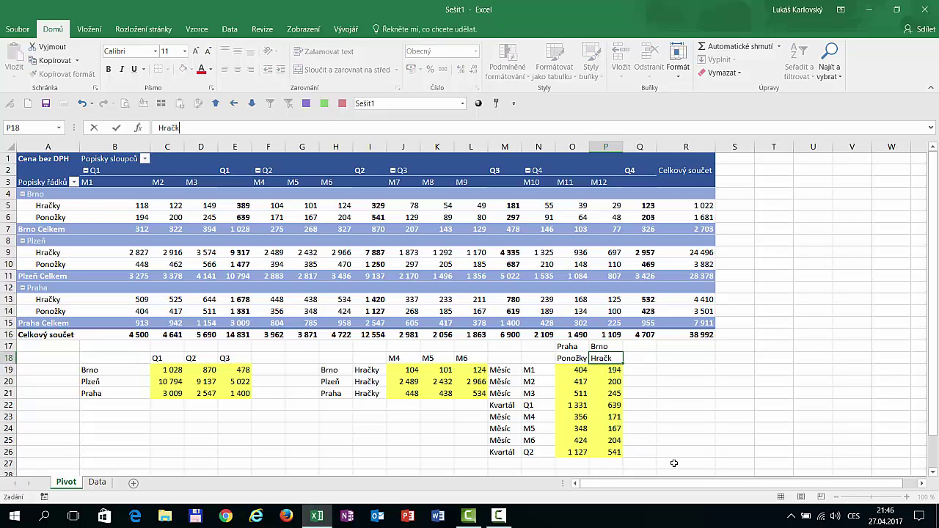
pyautogui.press('Return')
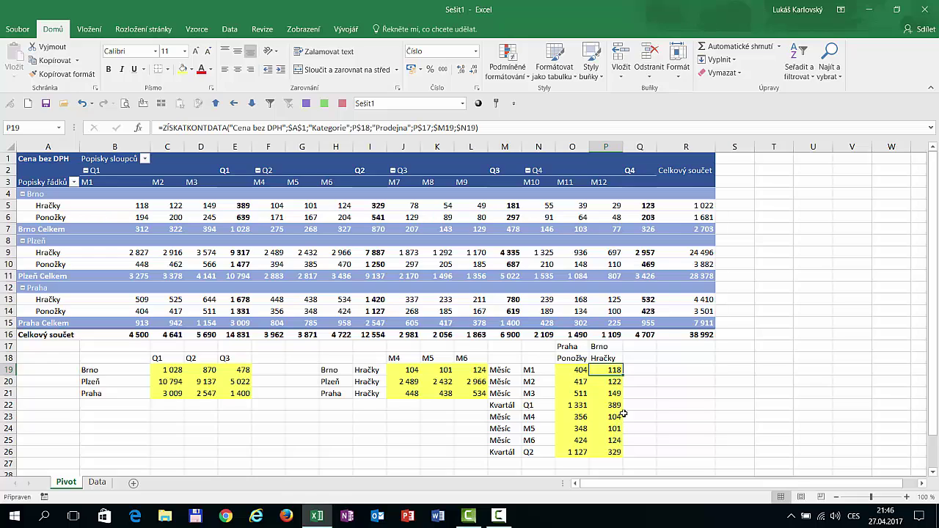
# Change the month label in N19 to M7.
pyautogui.click(536, 369)
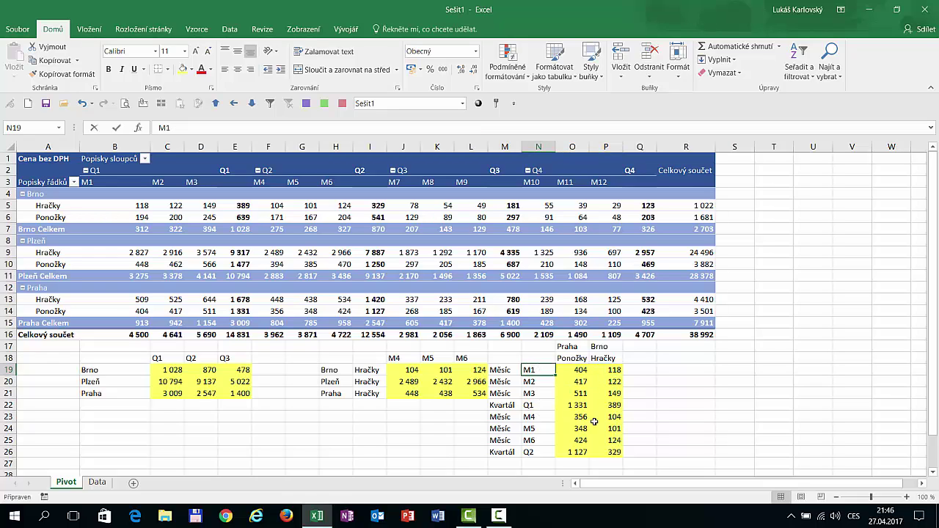
pyautogui.write('M')
pyautogui.press('Return')
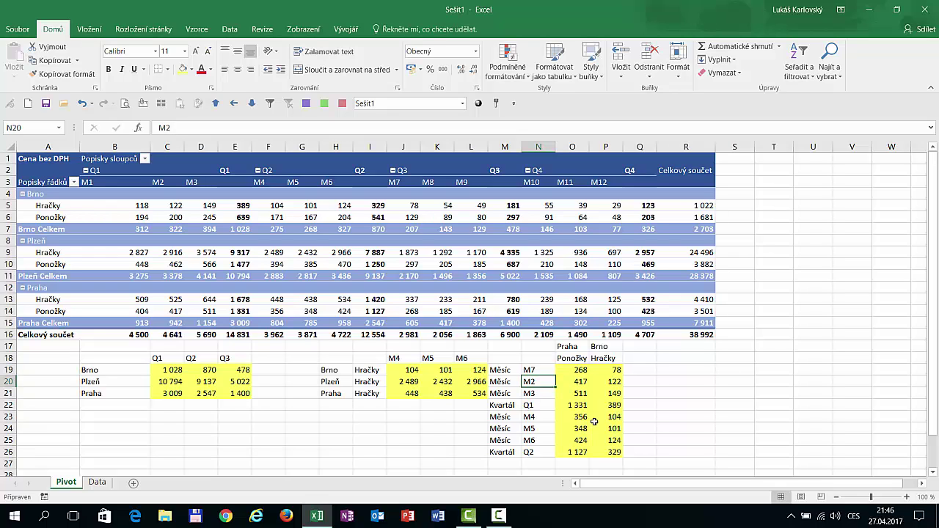